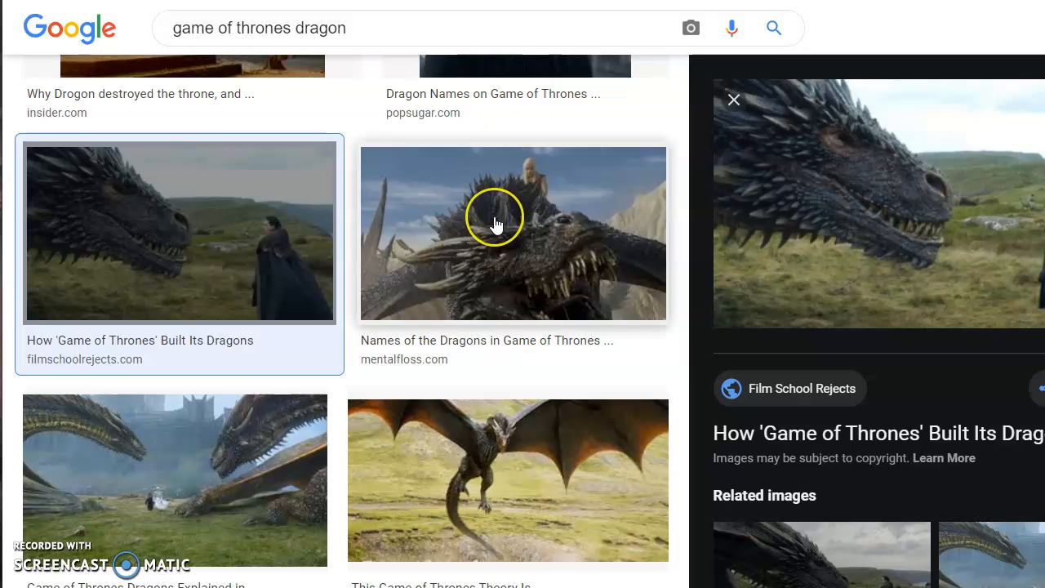
Scroll the 'game of thrones dragon' results and open the dragon-and-cloaked-man picture full size.
scroll(495, 220, "up", 5)
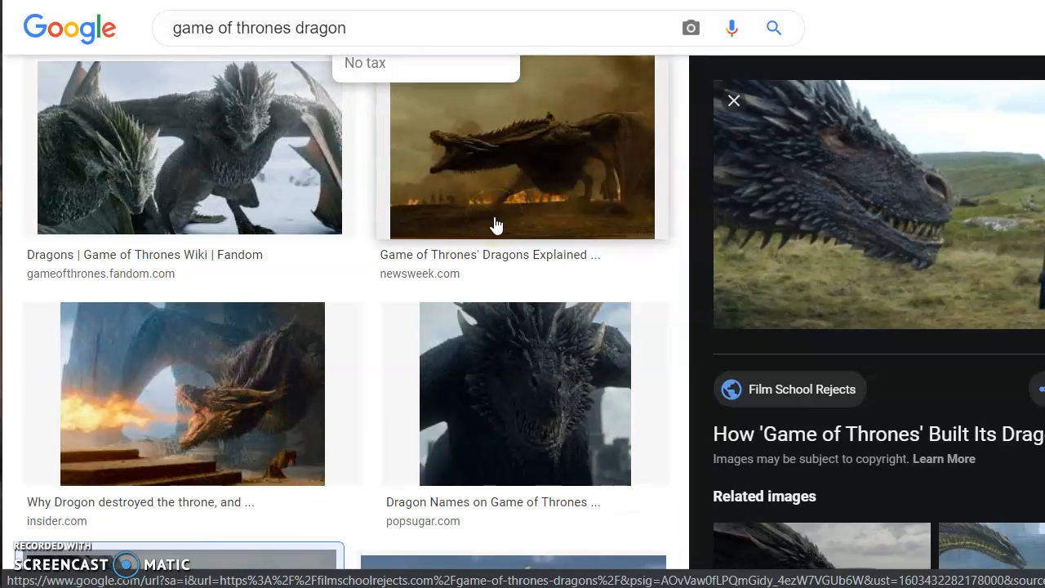
scroll(495, 225, "down", 3)
scroll(495, 225, "up", 6)
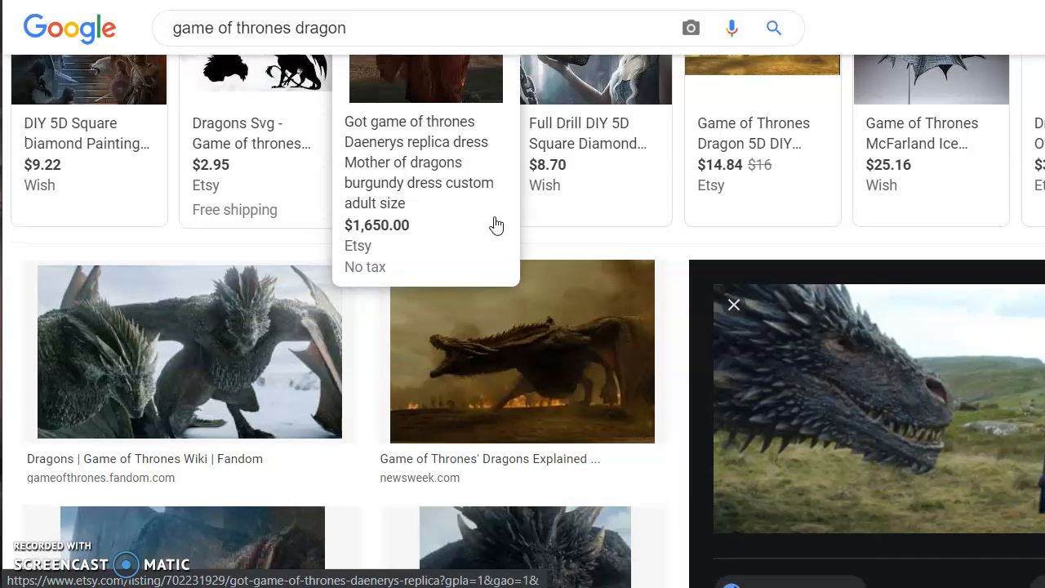
scroll(495, 223, "down", 12)
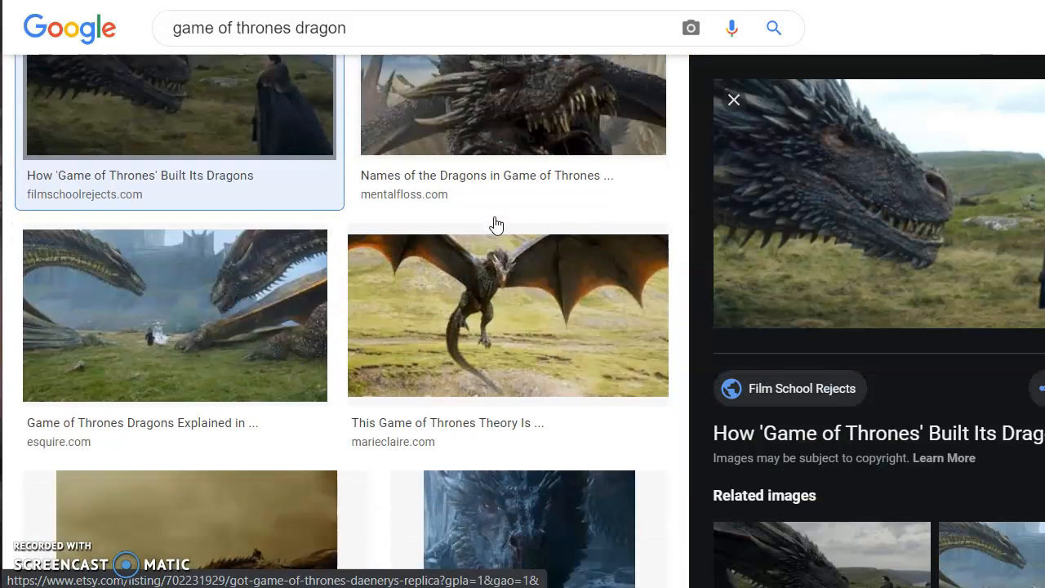
scroll(495, 223, "down", 7)
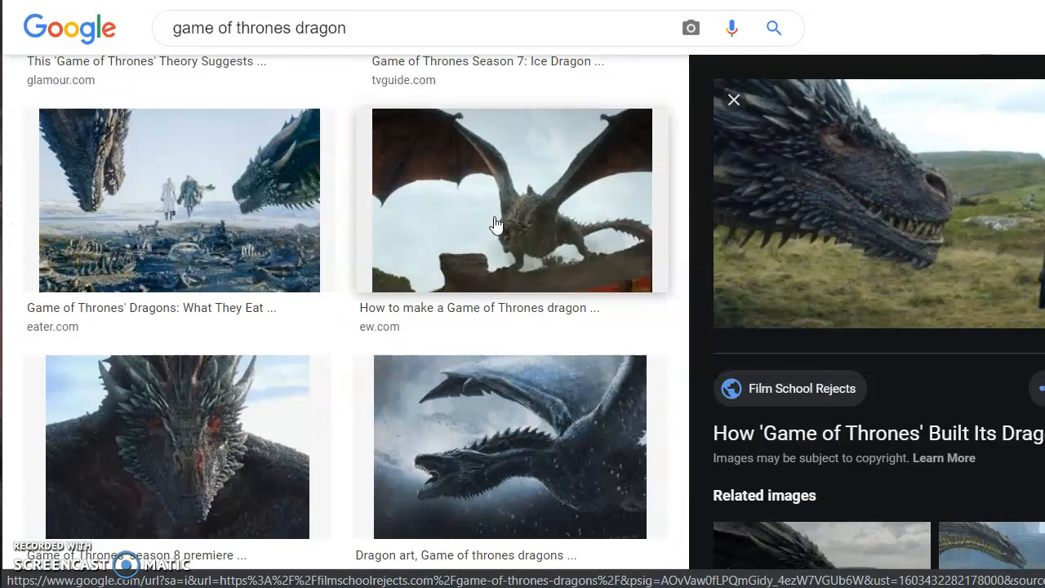
scroll(496, 223, "down", 4)
scroll(496, 224, "down", 1)
scroll(495, 223, "down", 5)
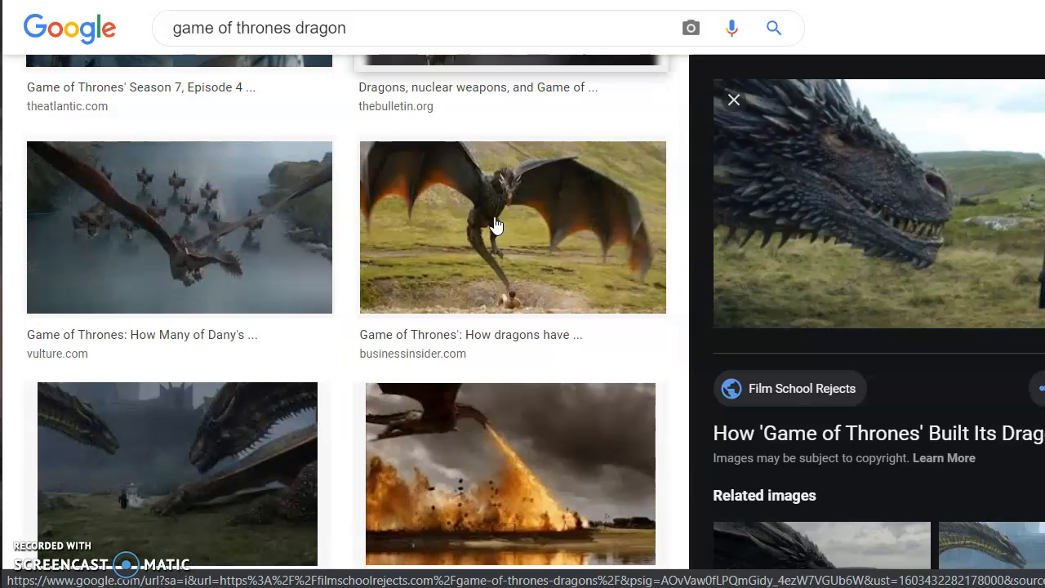
scroll(496, 224, "down", 3)
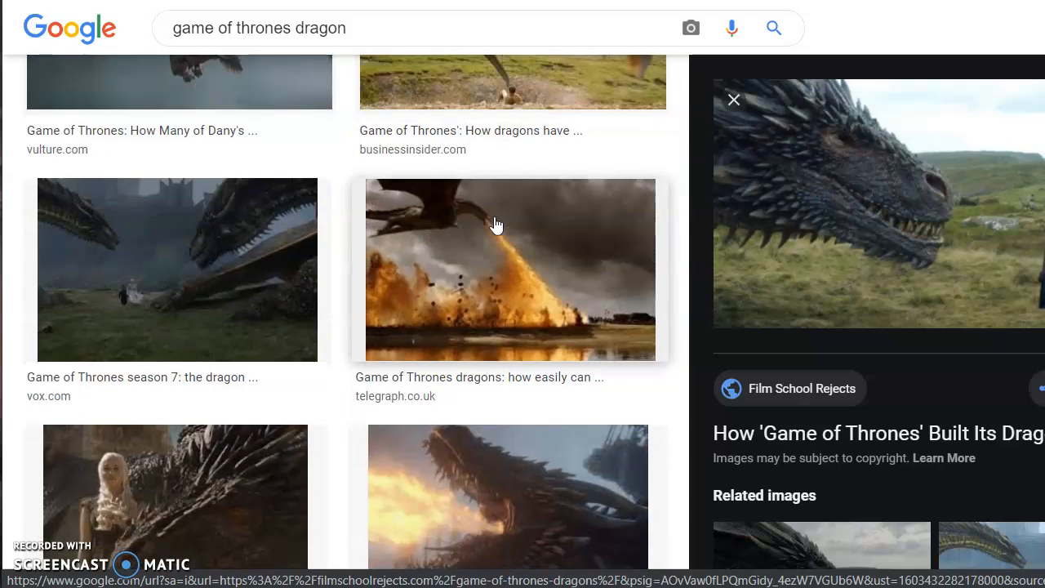
scroll(495, 224, "down", 3)
scroll(496, 223, "down", 5)
left_click(739, 163)
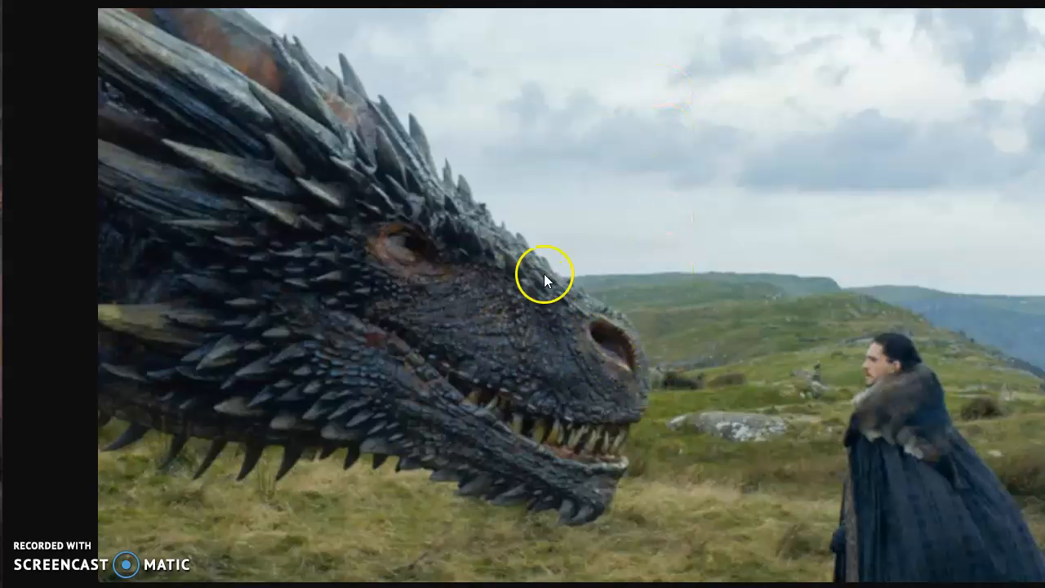
Save the dragon image to Pictures as a .jfif with its default file name.
right_click(571, 217)
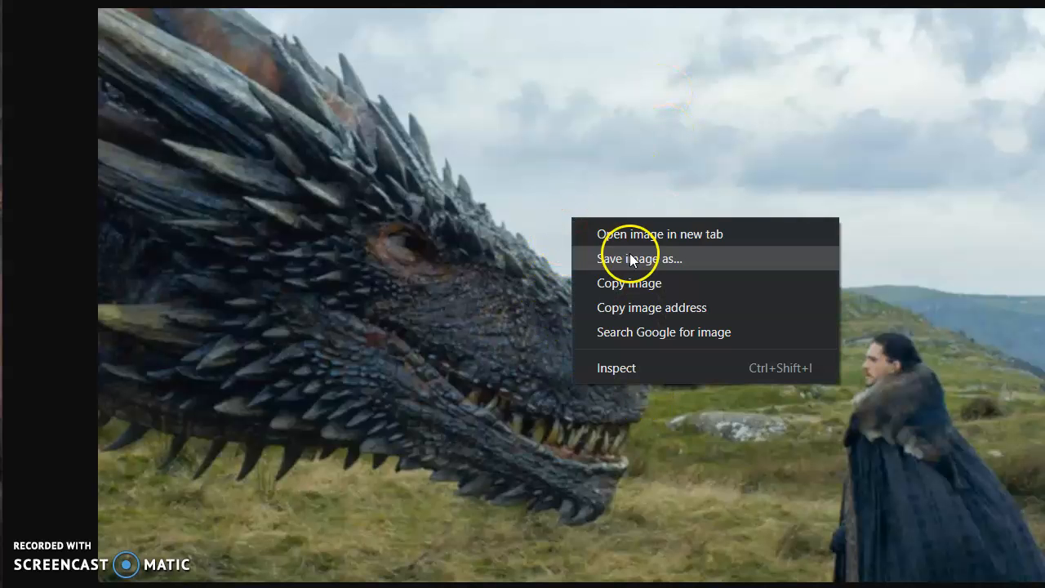
left_click(660, 258)
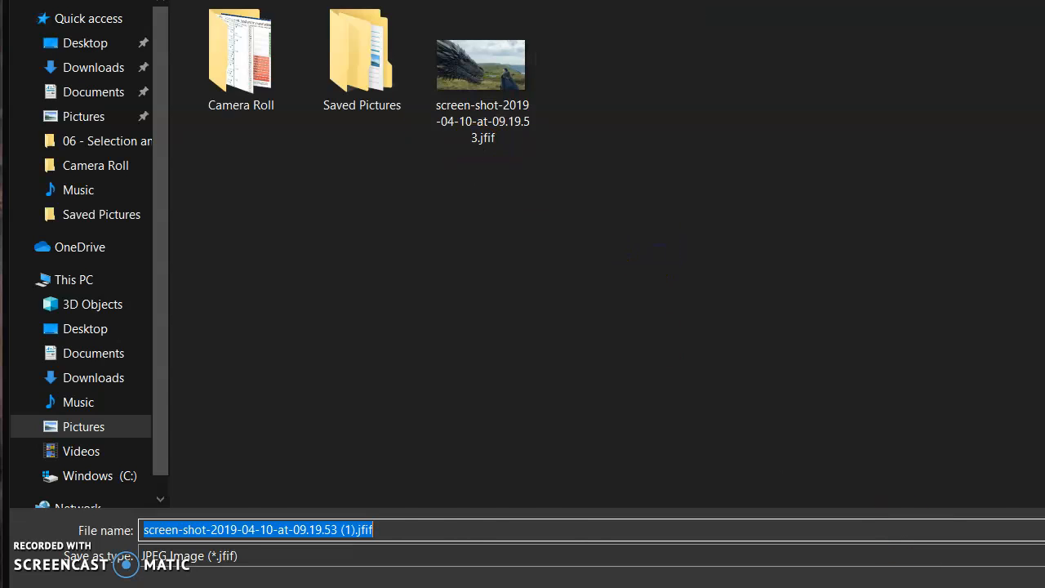
key("Return")
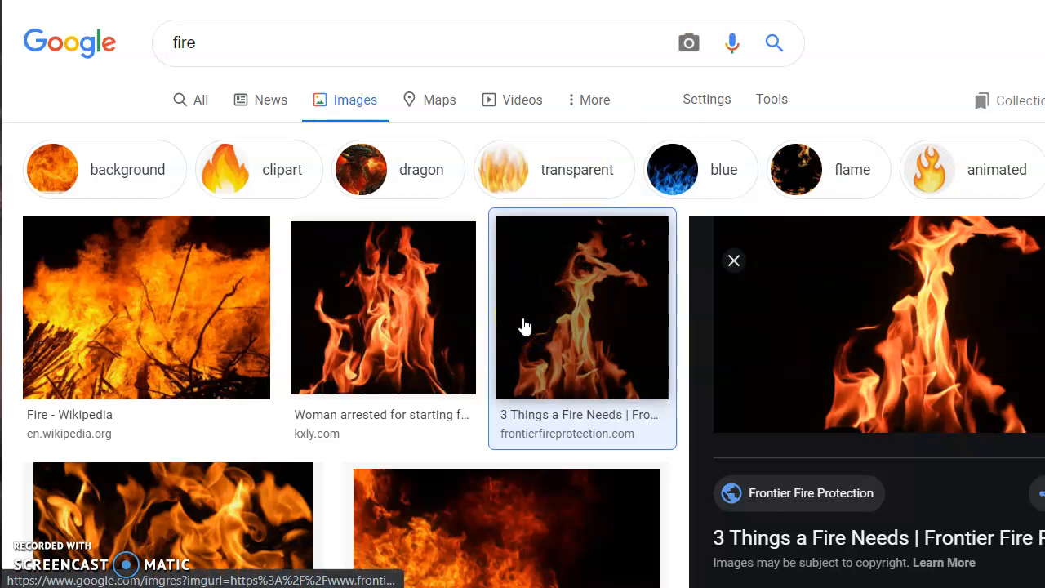
Browse the fire results and preview the 2000 × 1333 '3 Things a Fire Needs' flame picture.
scroll(128, 255, "down", 3)
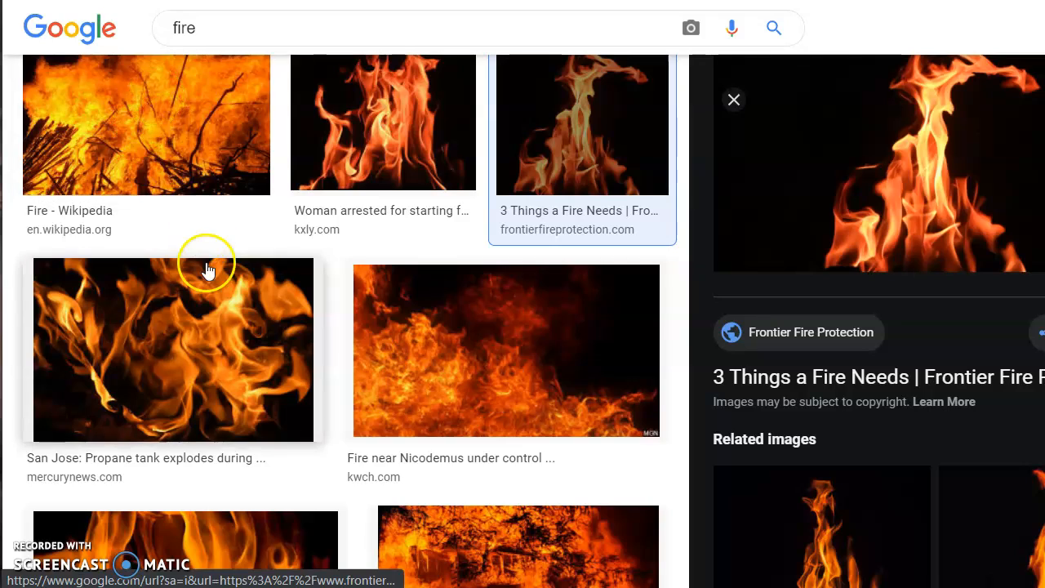
scroll(196, 273, "down", 3)
scroll(566, 361, "up", 5)
scroll(570, 364, "down", 5)
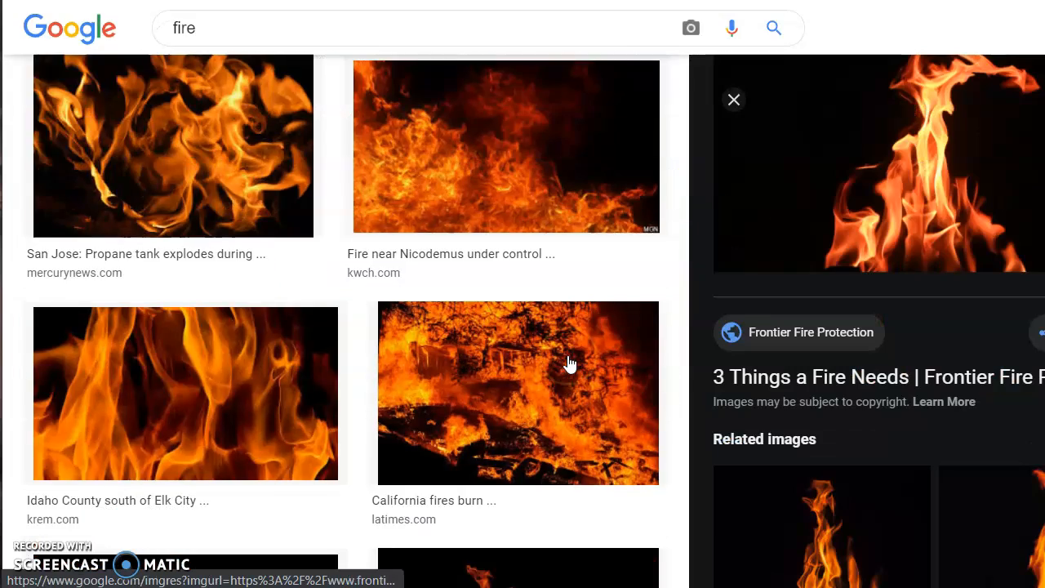
scroll(570, 364, "down", 4)
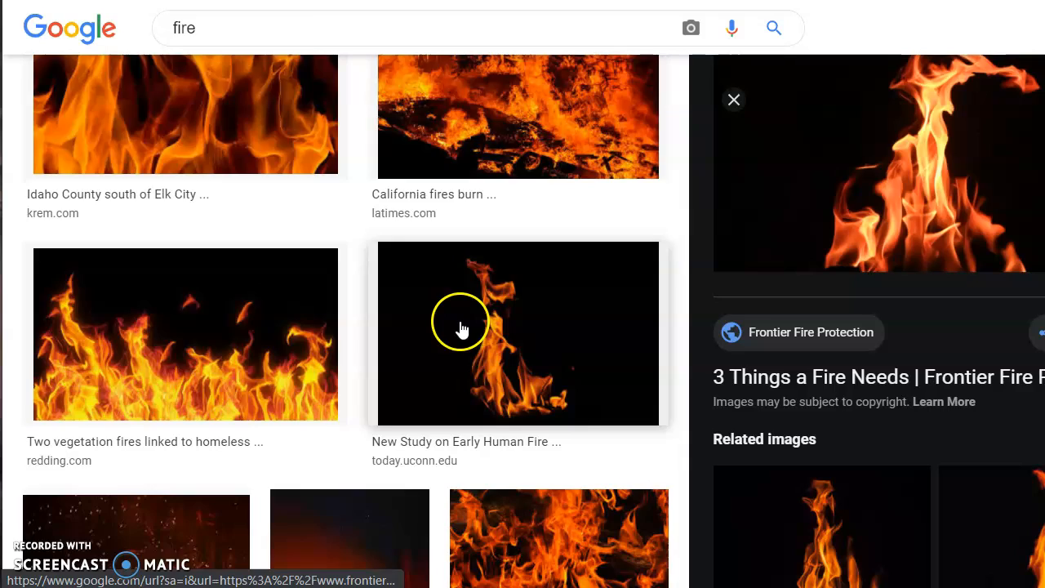
scroll(461, 327, "down", 4)
scroll(252, 408, "down", 6)
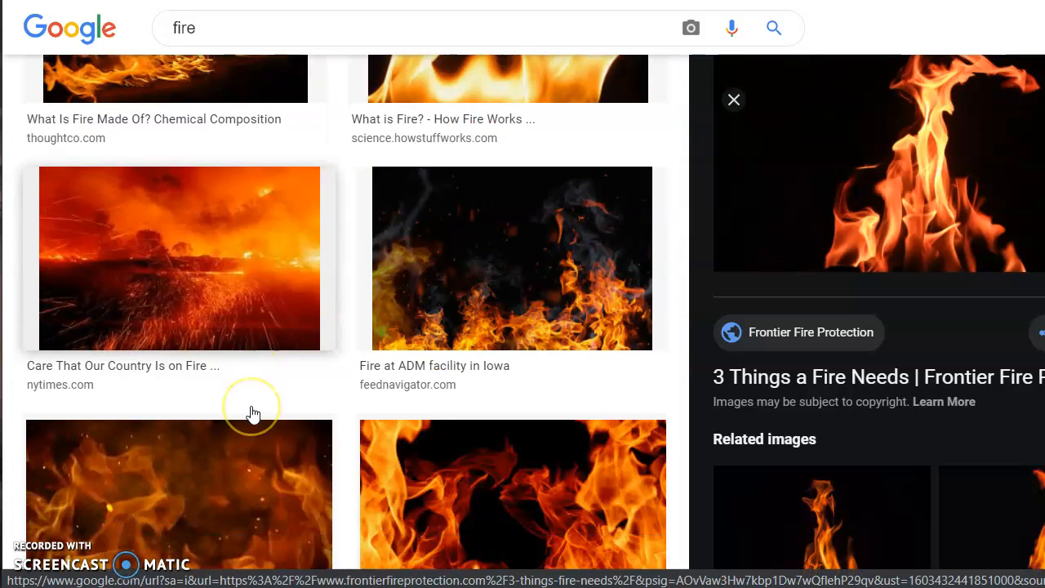
scroll(252, 412, "down", 10)
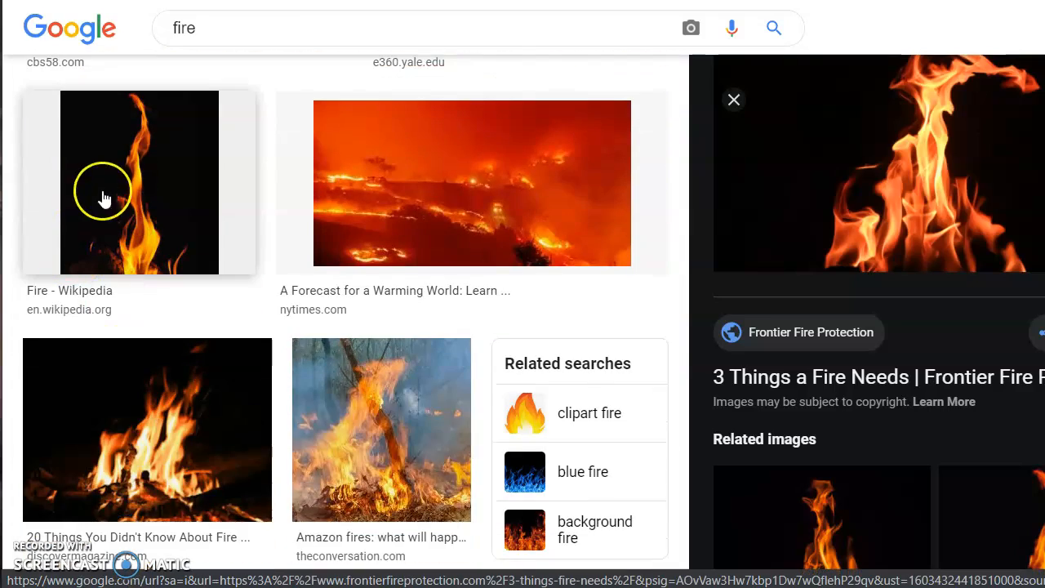
scroll(198, 355, "down", 4)
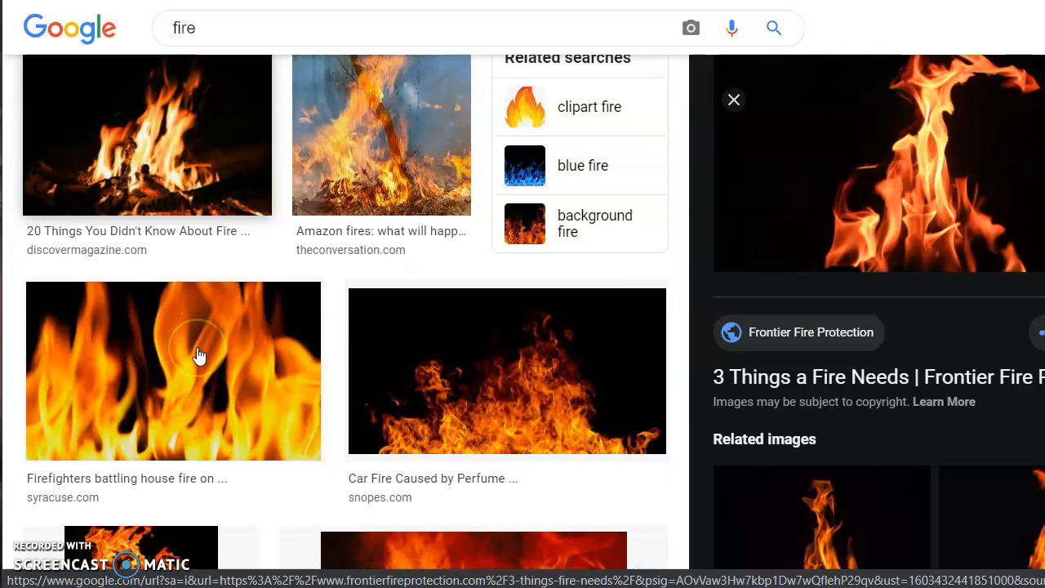
scroll(264, 289, "up", 3)
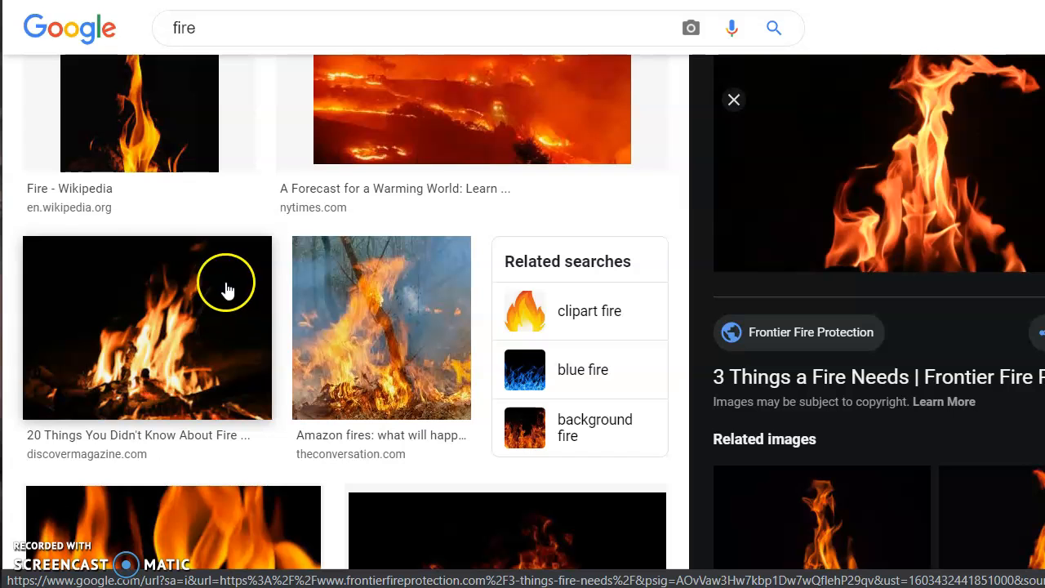
scroll(362, 310, "down", 3)
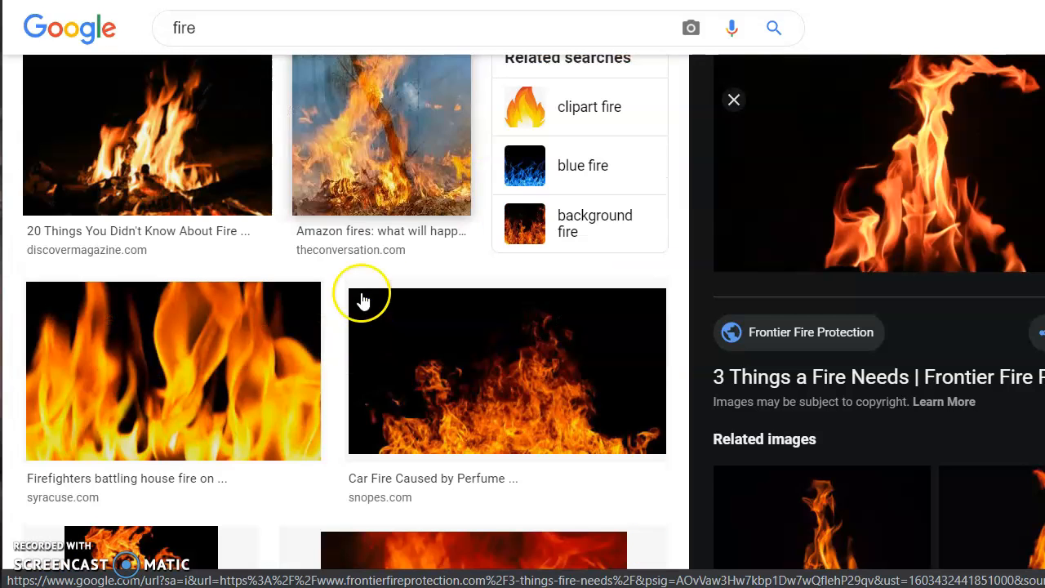
scroll(464, 336, "down", 4)
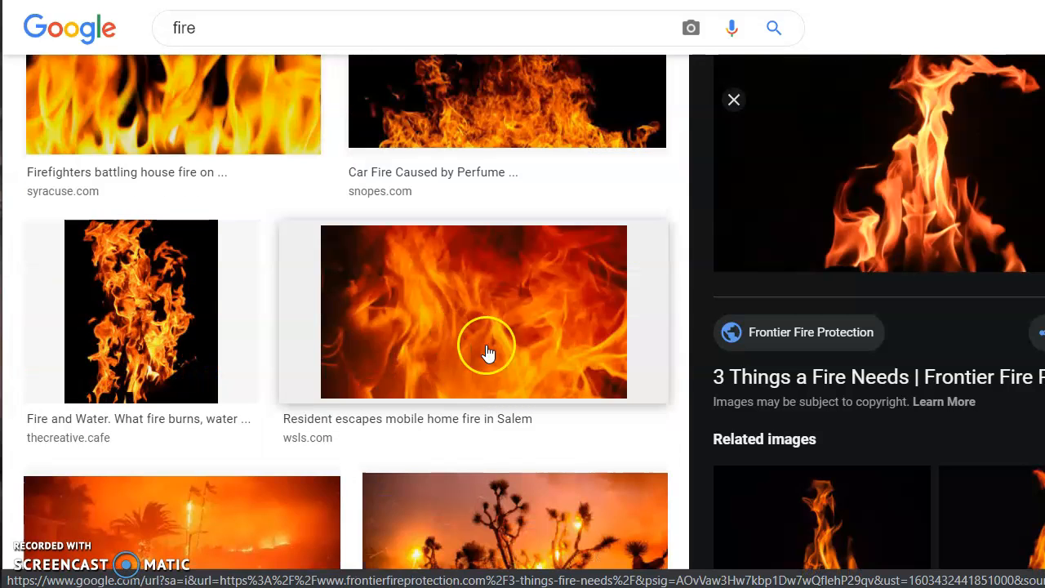
scroll(428, 348, "up", 20)
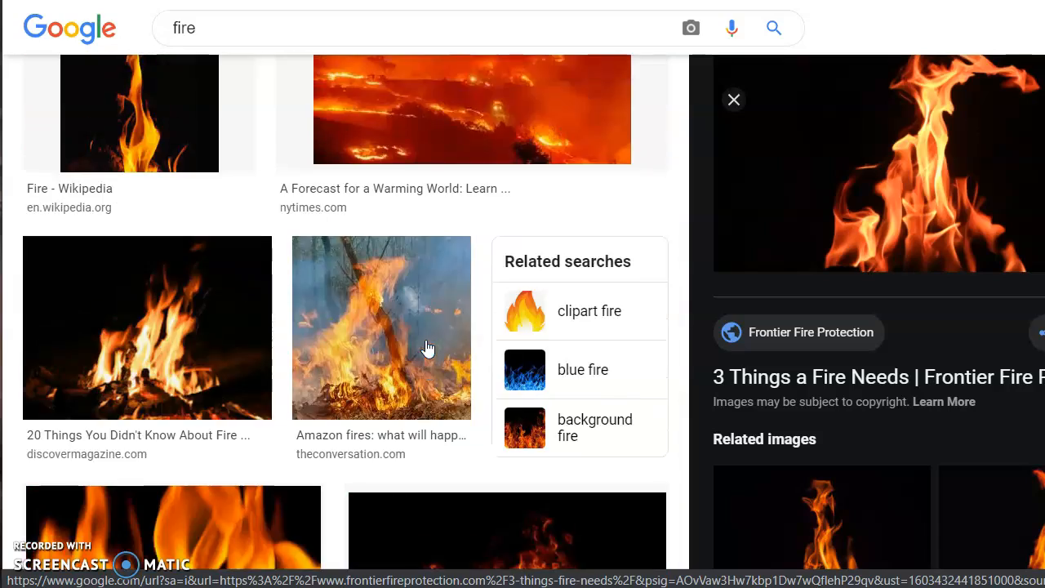
scroll(427, 348, "up", 8)
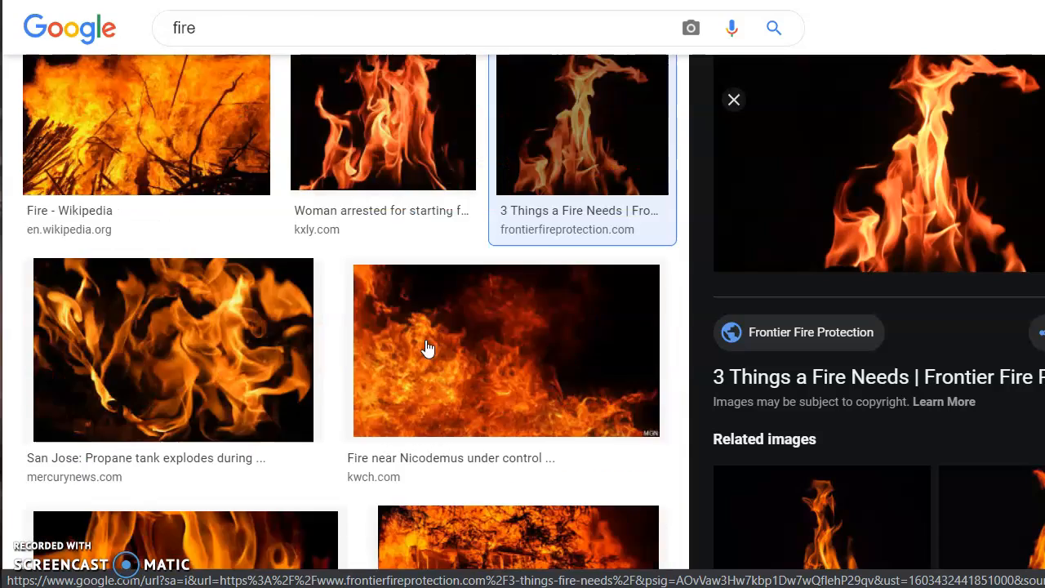
left_click(599, 337)
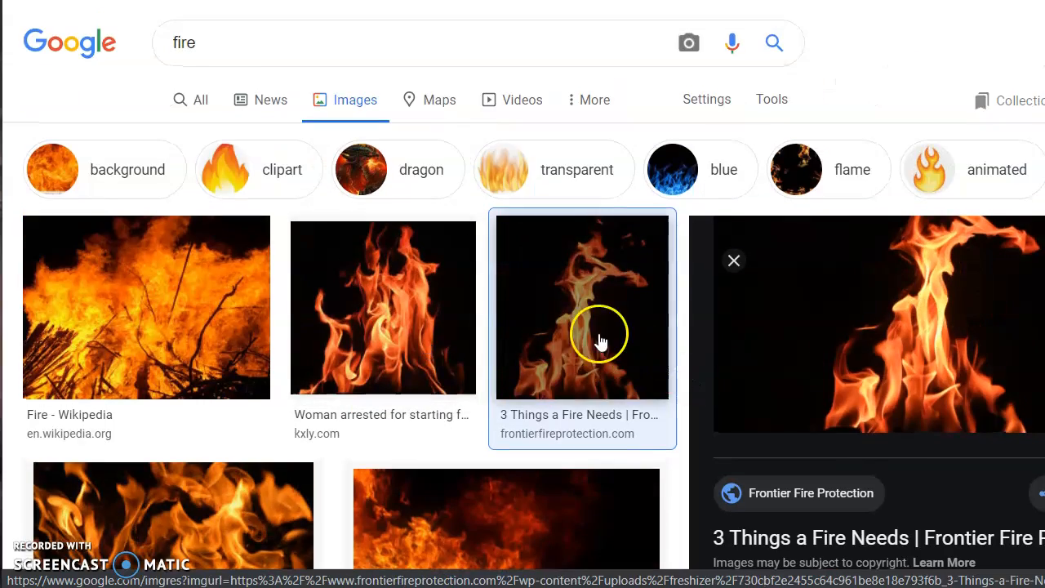
Save the flame-on-black picture as a .jpg in the Pictures folder.
right_click(857, 294)
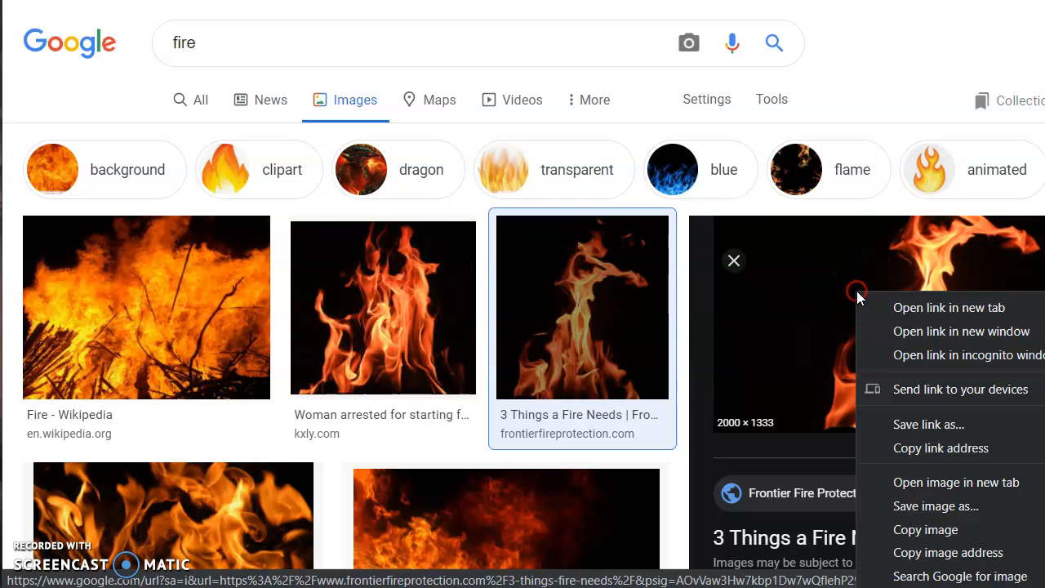
left_click(922, 506)
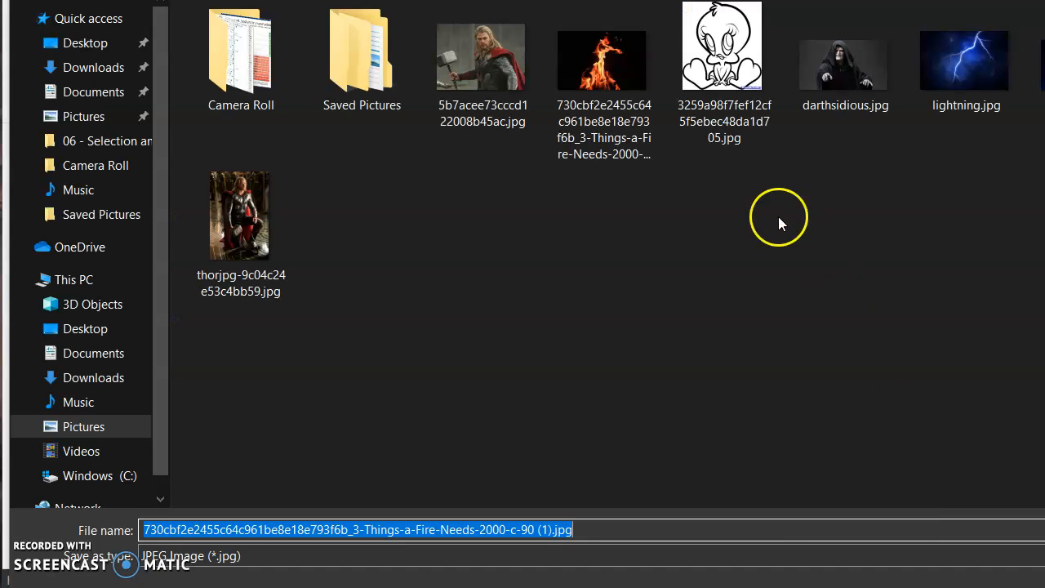
left_click(1038, 582)
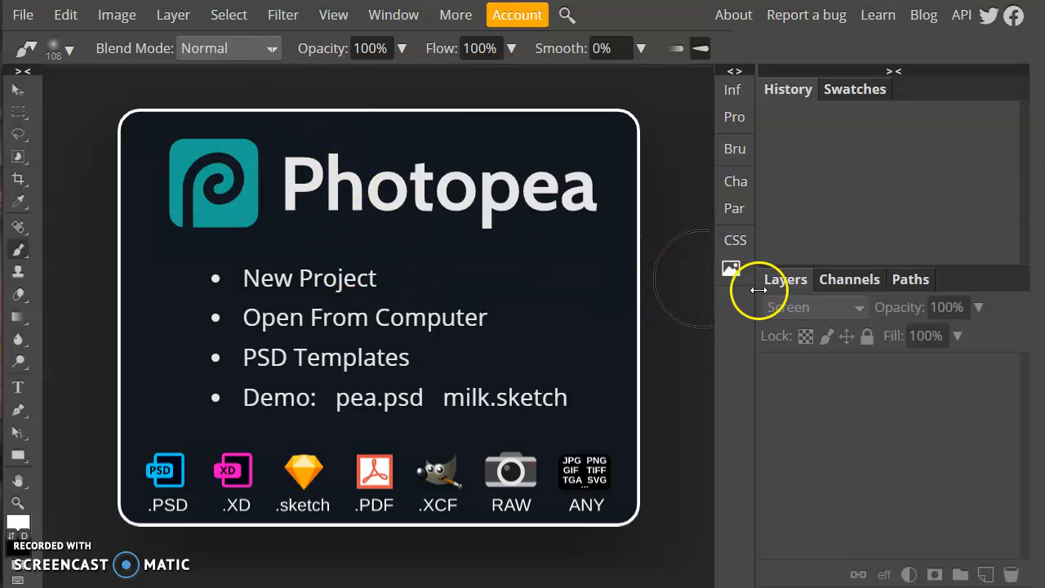
Open the screen-shot-2019 .jfif dragon file from Pictures as a new Photopea document.
left_click(20, 14)
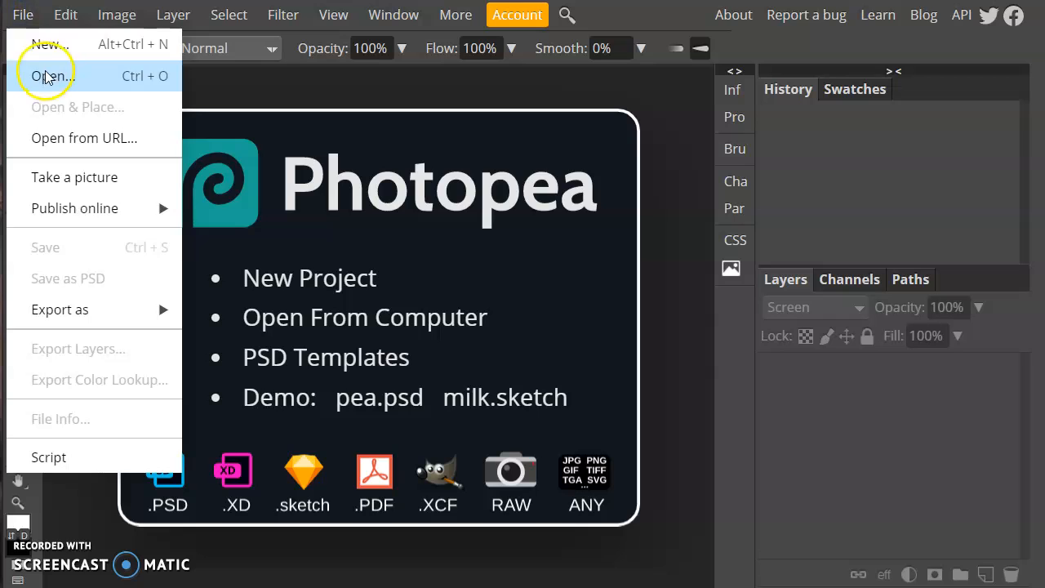
left_click(46, 75)
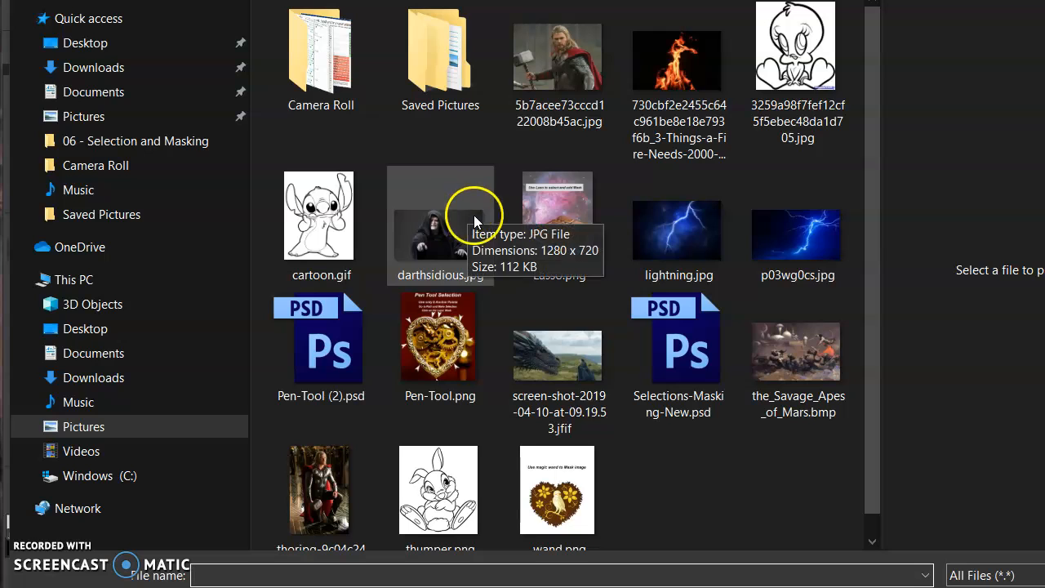
left_click(522, 404)
left_click(972, 587)
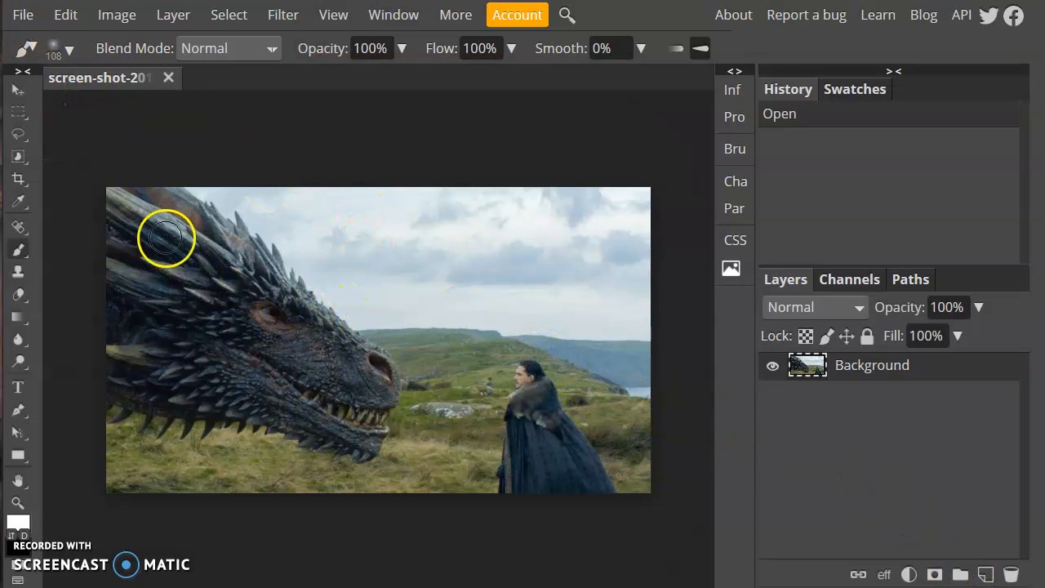
left_click(13, 15)
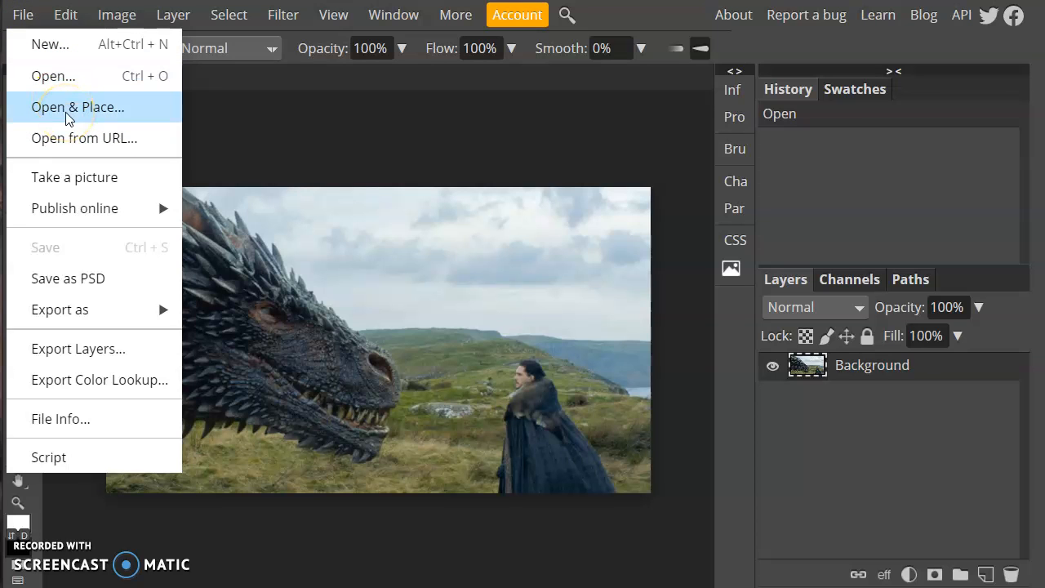
Place the fire image over the dragon, shrink it slightly and shift it up and right.
left_click(72, 113)
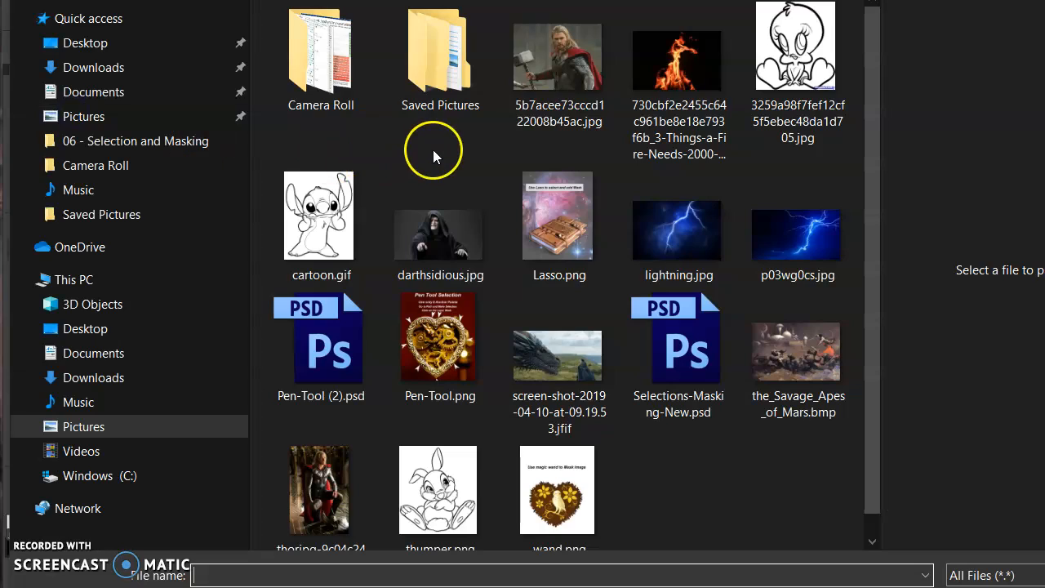
left_click(675, 73)
left_click(971, 587)
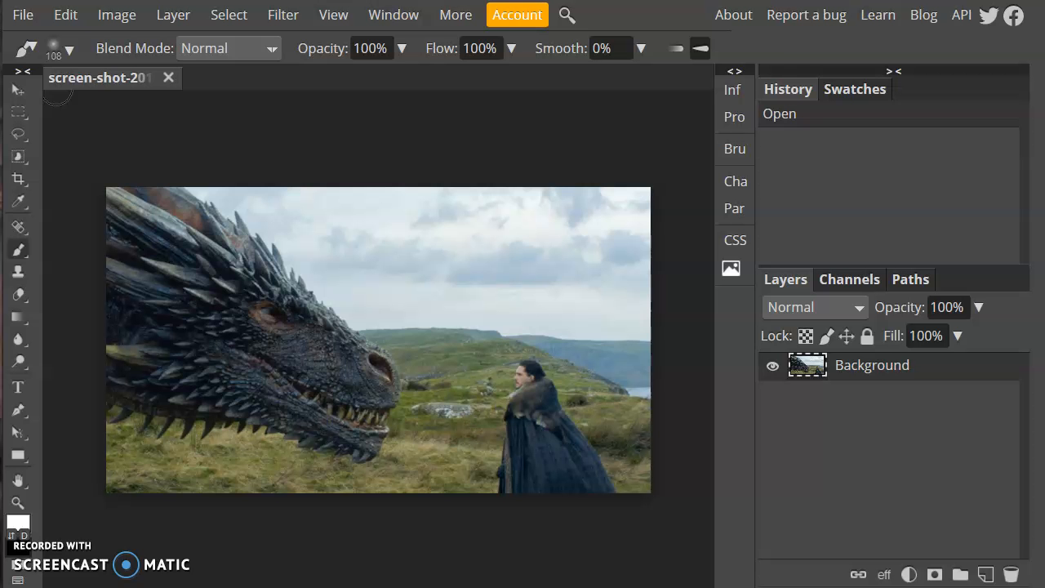
left_click_drag(608, 187, 538, 216)
left_click_drag(431, 285, 471, 270)
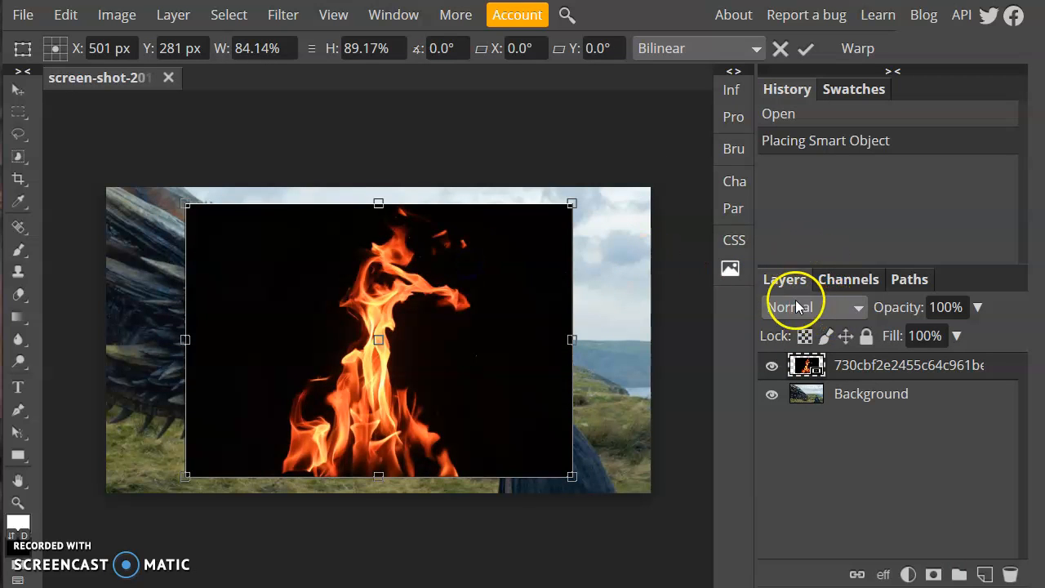
Try Multiply, Linear Burn, Lighten and Color Dodge blend modes on the fire layer.
left_click(841, 305)
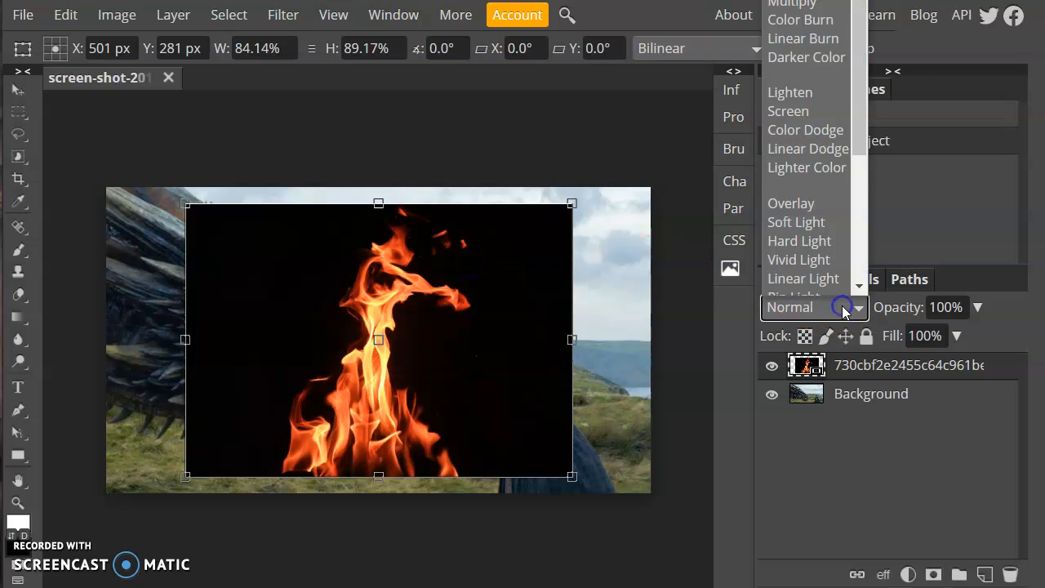
scroll(868, 122, "down", 1)
scroll(859, 67, "down", 1)
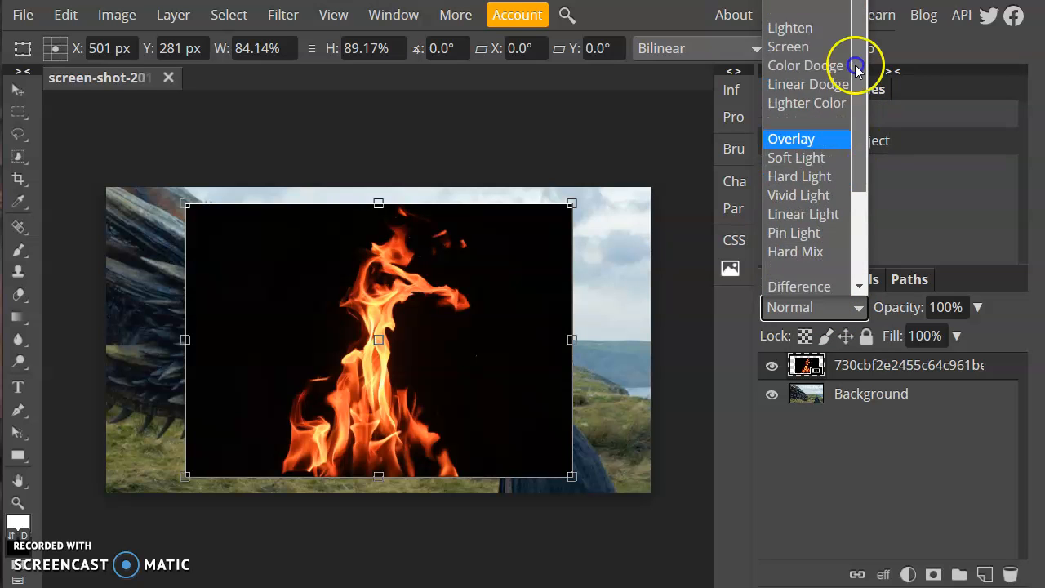
scroll(849, 24, "up", 1)
left_click(782, 12)
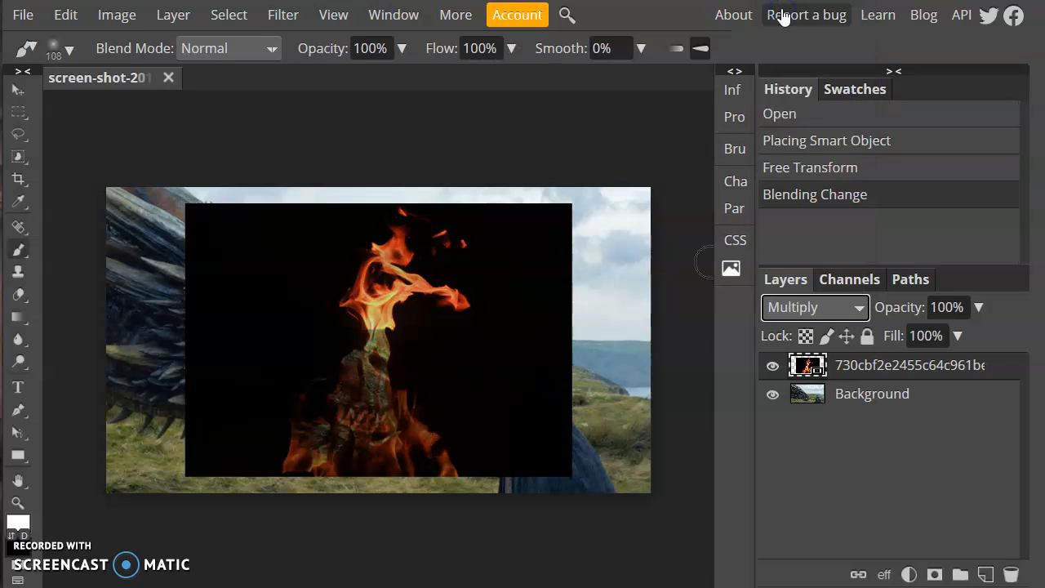
left_click(857, 307)
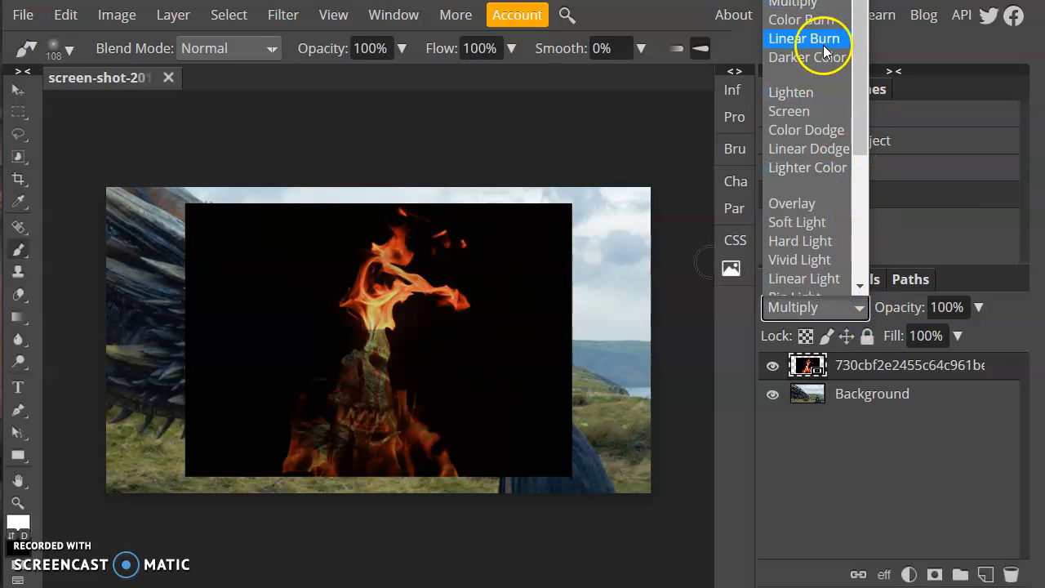
left_click(824, 45)
left_click(835, 309)
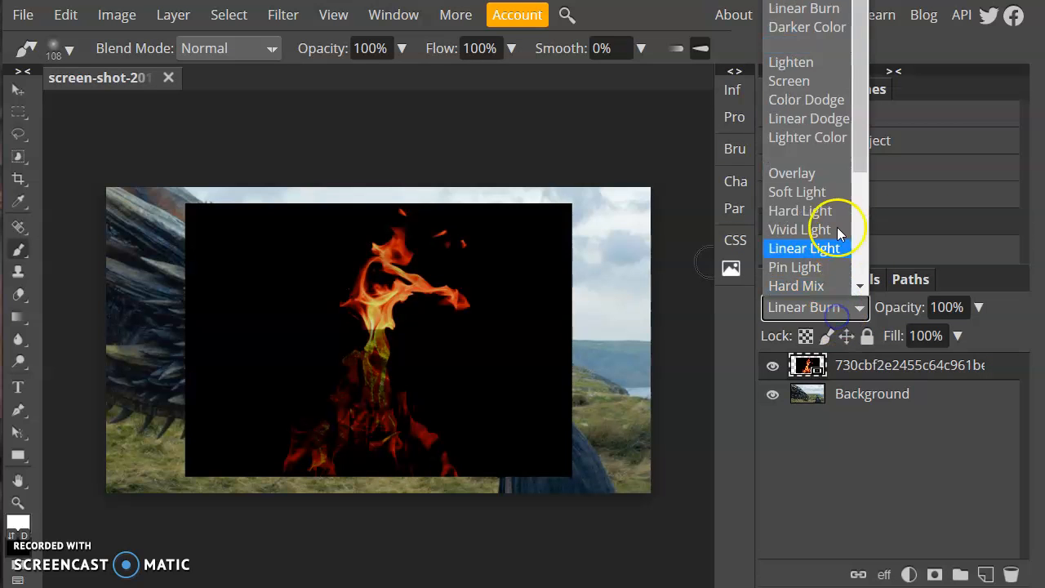
left_click(825, 62)
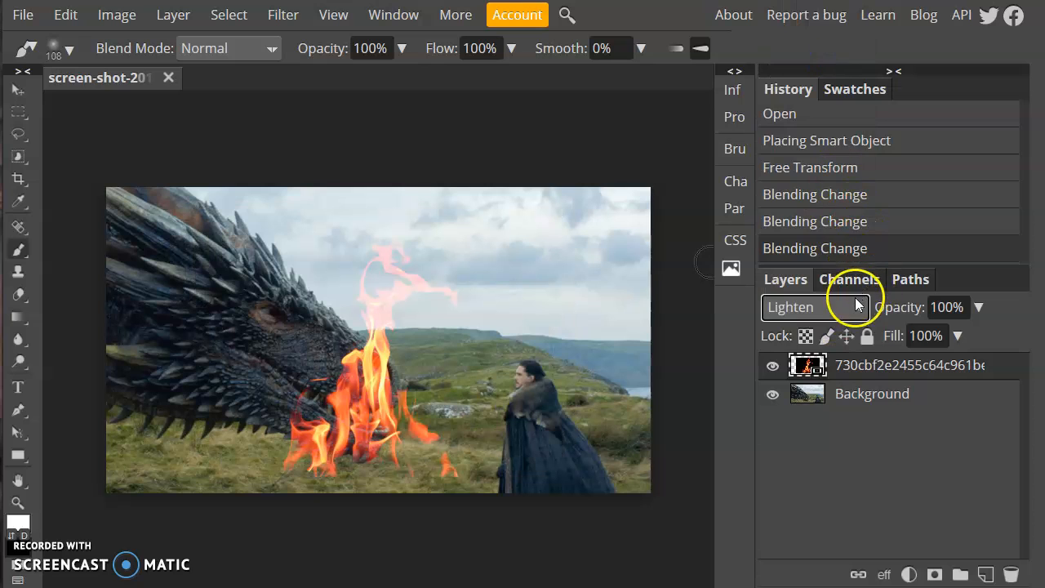
left_click(857, 306)
left_click(831, 133)
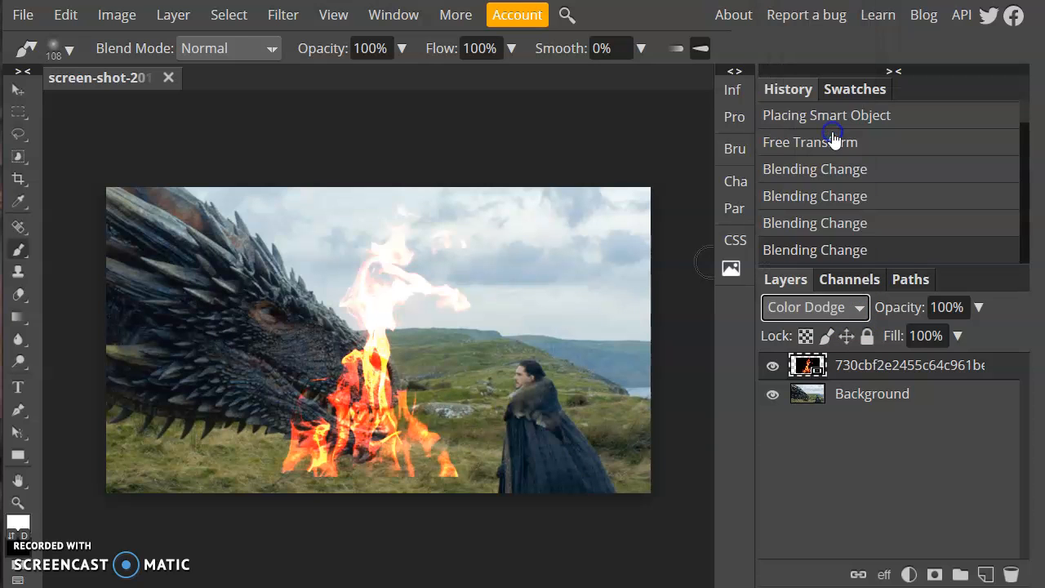
Test Overlay and Vivid Light, then settle on Screen blending for the fire layer.
left_click(835, 307)
scroll(840, 204, "down", 1)
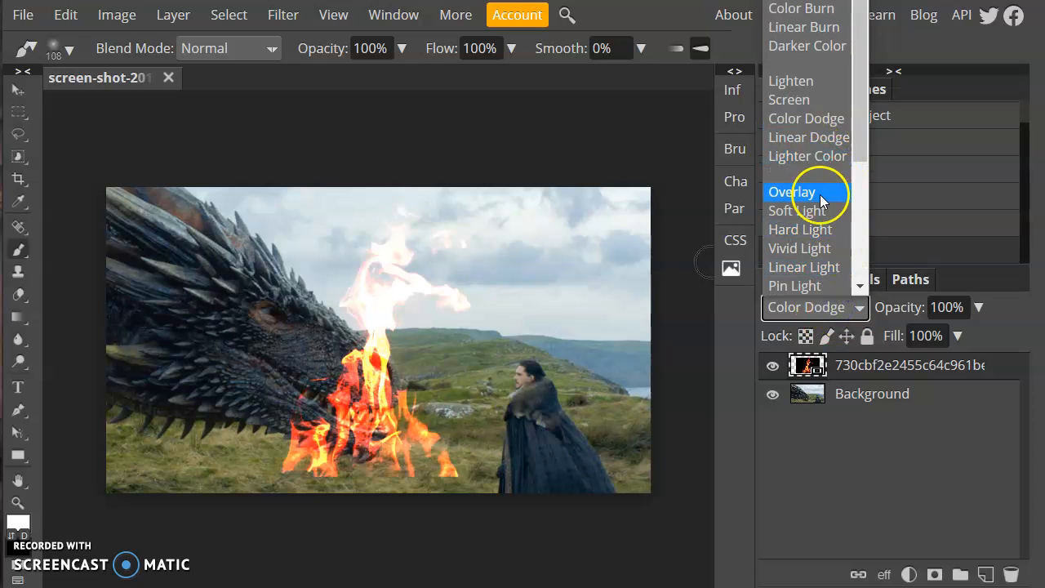
left_click(821, 201)
left_click(857, 306)
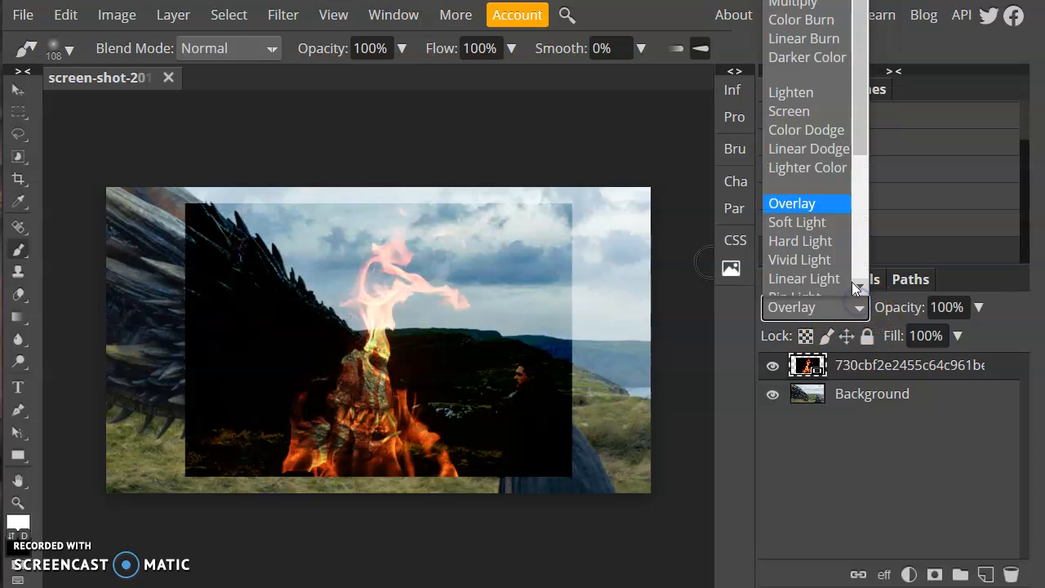
left_click(833, 259)
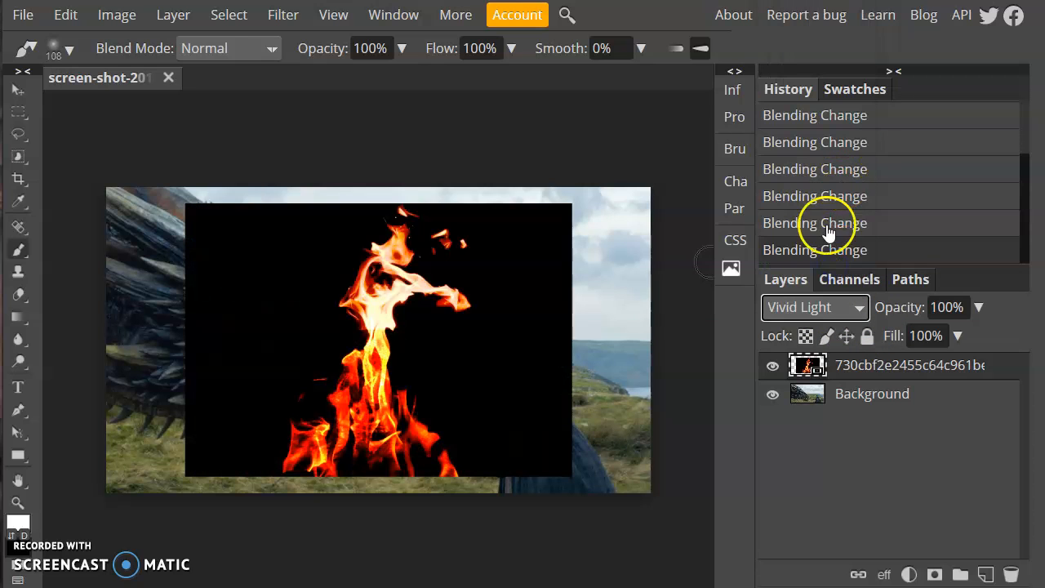
left_click(811, 308)
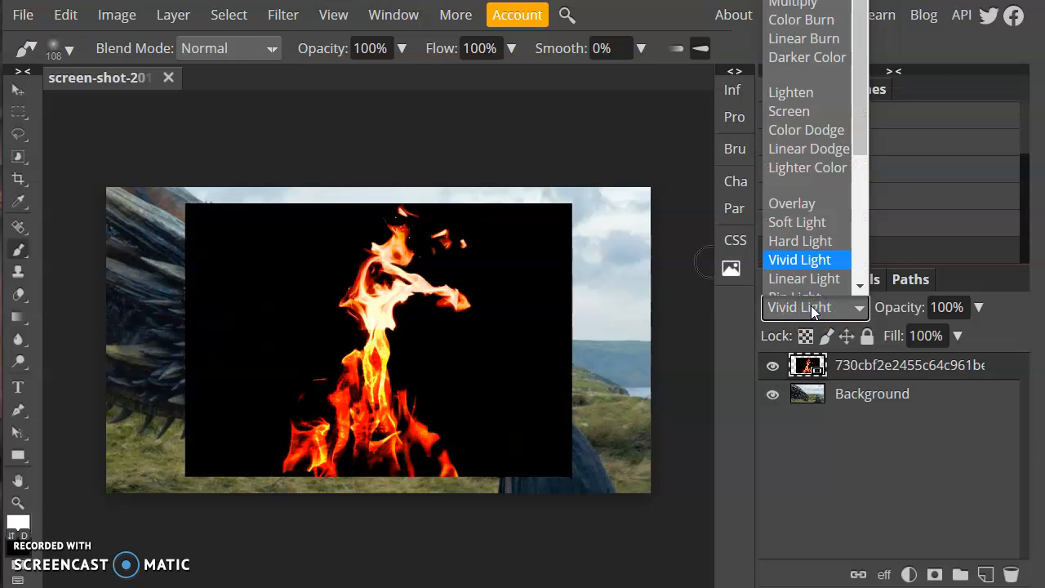
left_click(802, 101)
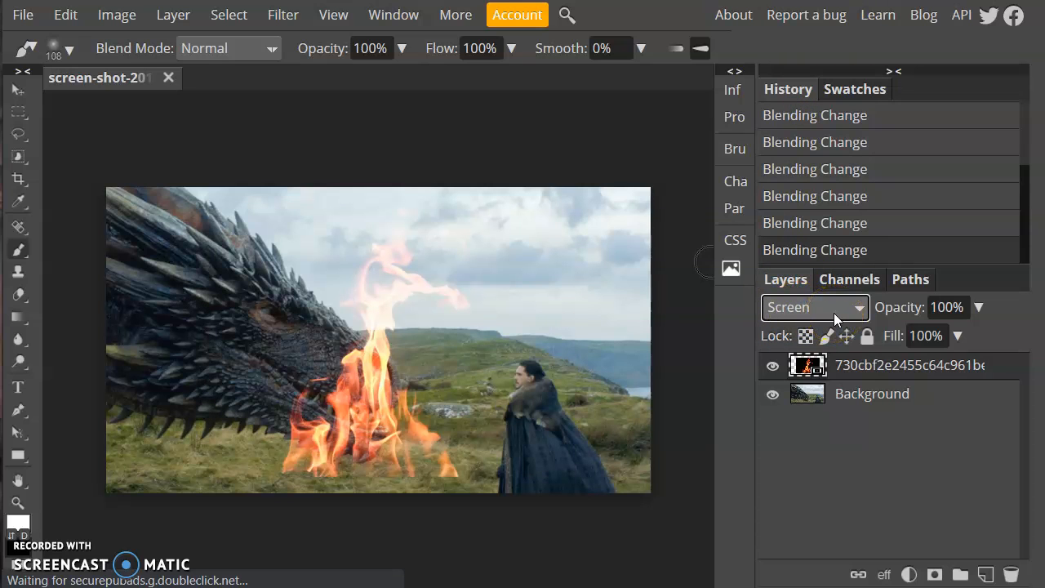
Free-transform the fire to 49.08% × 75.84%, rotated 105.8°, streaming from the dragon's mouth.
left_click(13, 90)
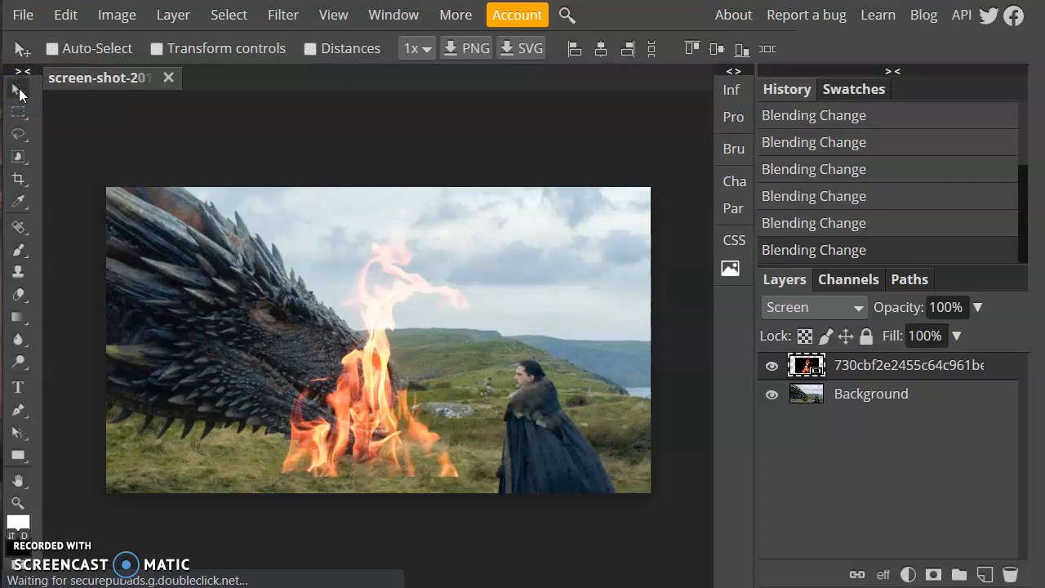
left_click_drag(417, 405, 483, 402)
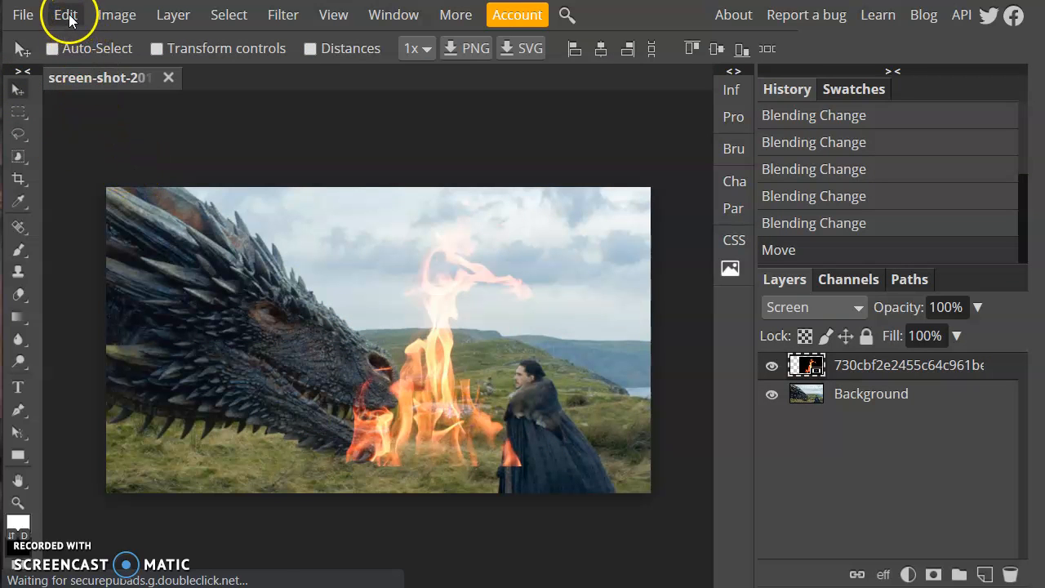
left_click(67, 16)
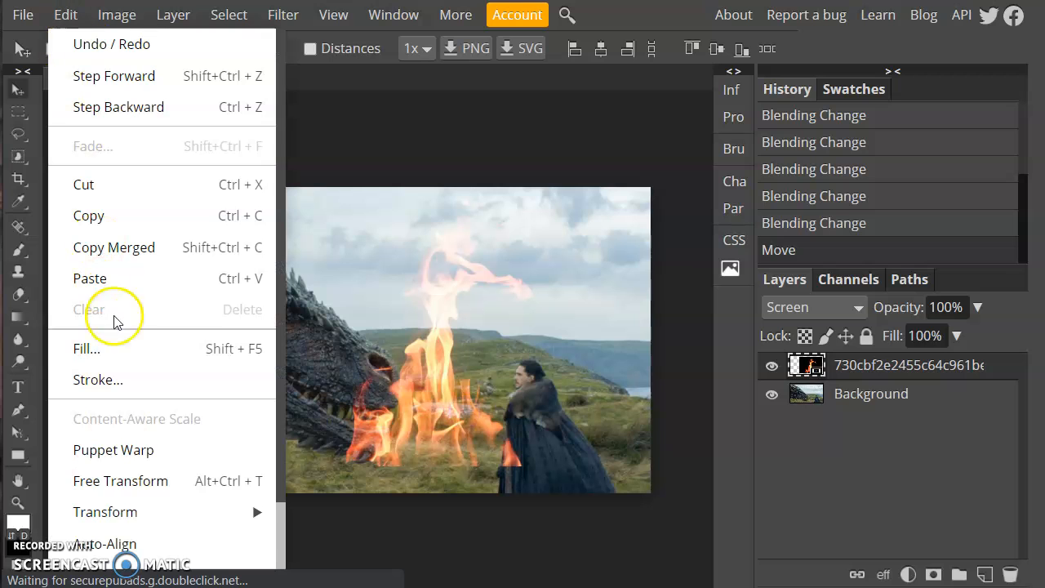
left_click(116, 481)
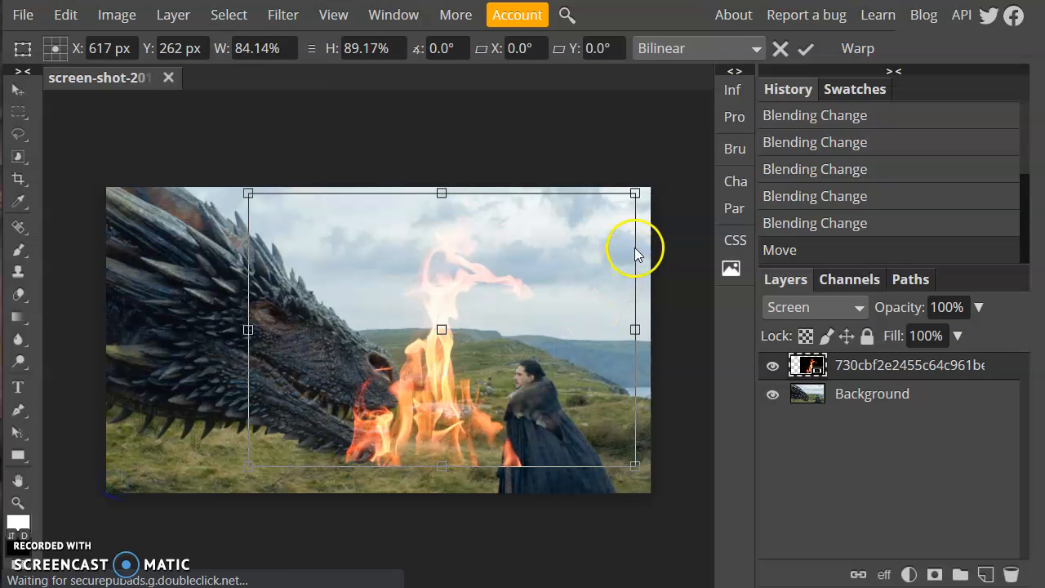
left_click_drag(635, 194, 463, 495)
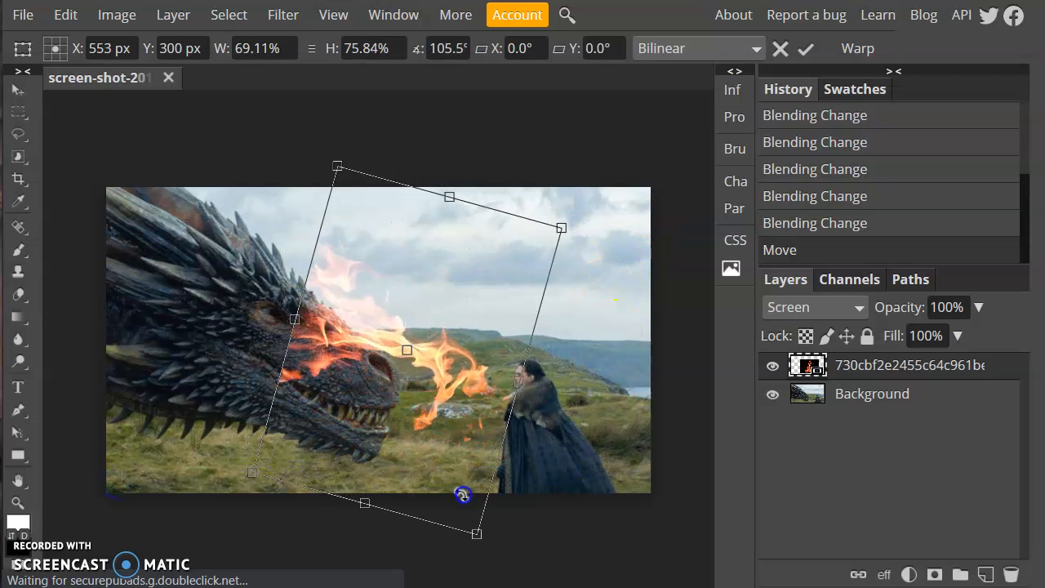
left_click_drag(458, 377, 516, 456)
left_click_drag(510, 278, 482, 365)
left_click_drag(467, 410, 473, 384)
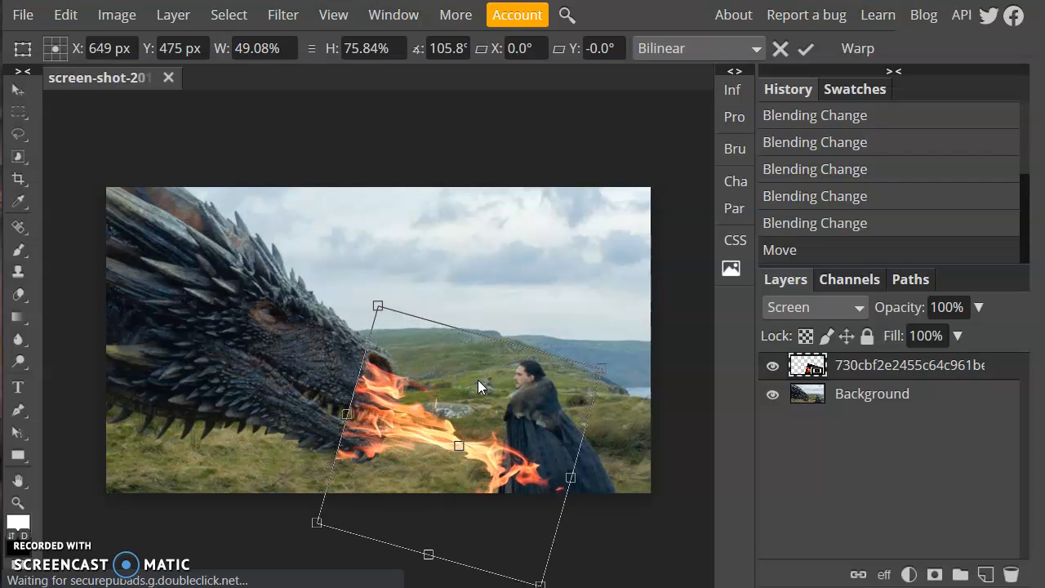
key("Return")
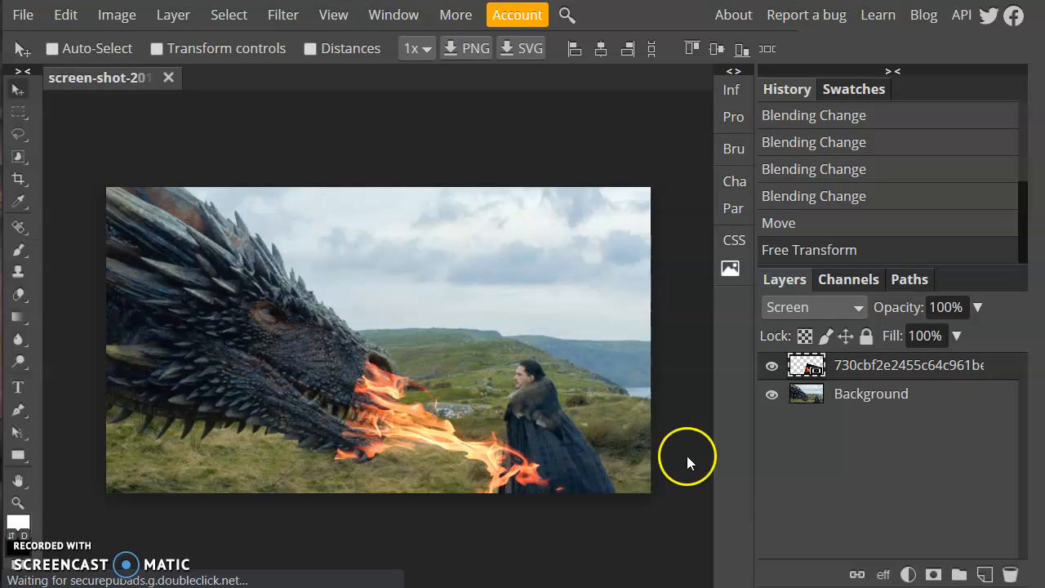
Zoom in and pan to frame the flames at the dragon's snout.
scroll(595, 438, "up", 5)
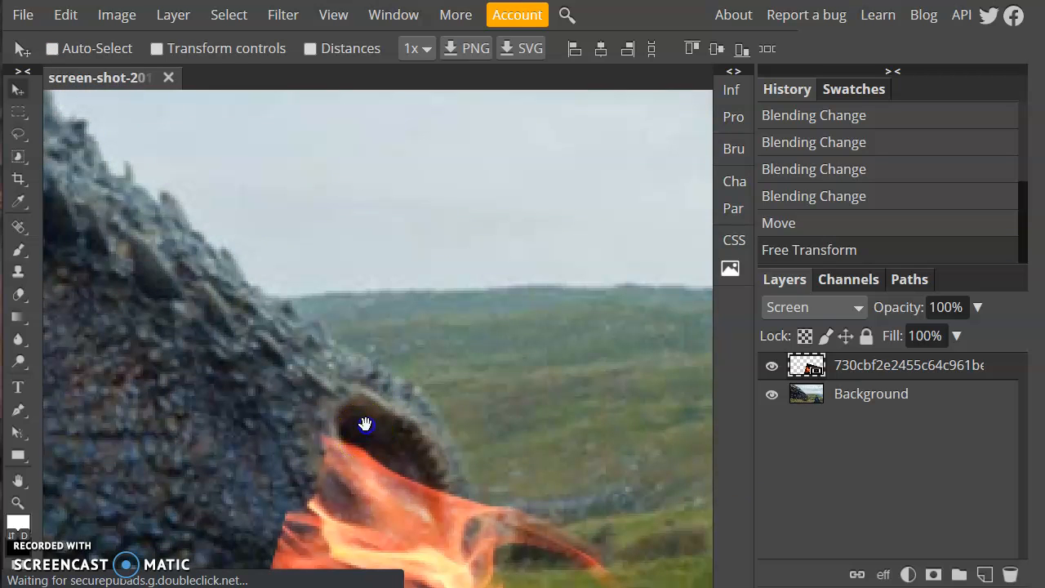
scroll(362, 425, "up", 4)
left_click_drag(421, 144, 385, 120)
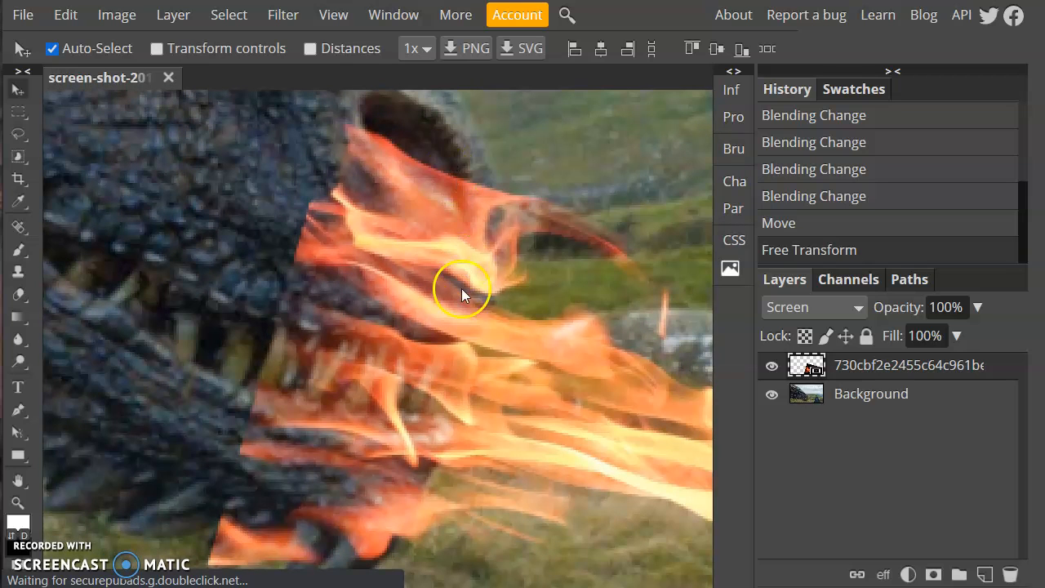
scroll(462, 288, "down", 2)
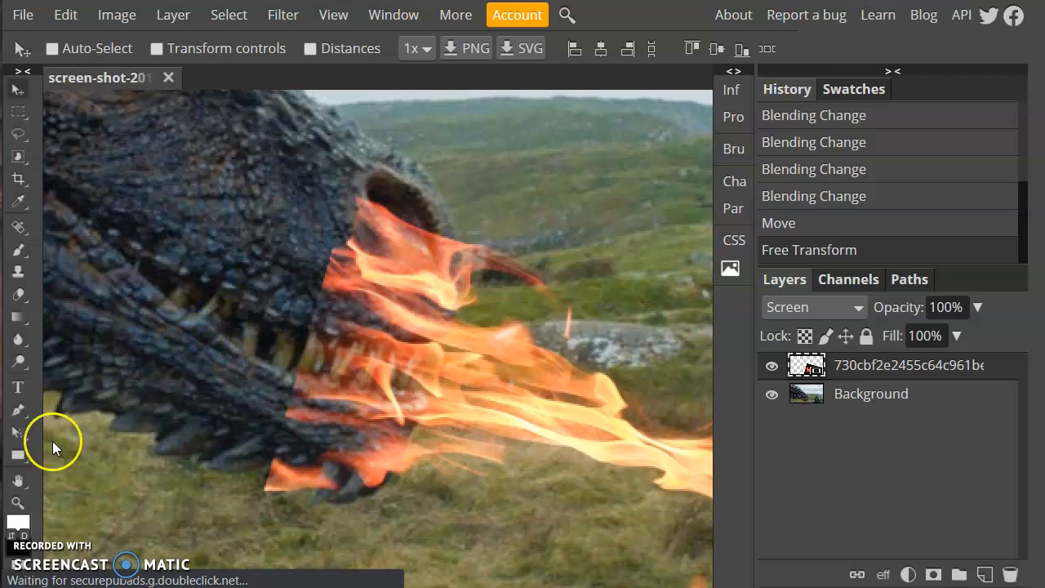
Set the foreground painting colour to red in the colour picker.
left_click(18, 524)
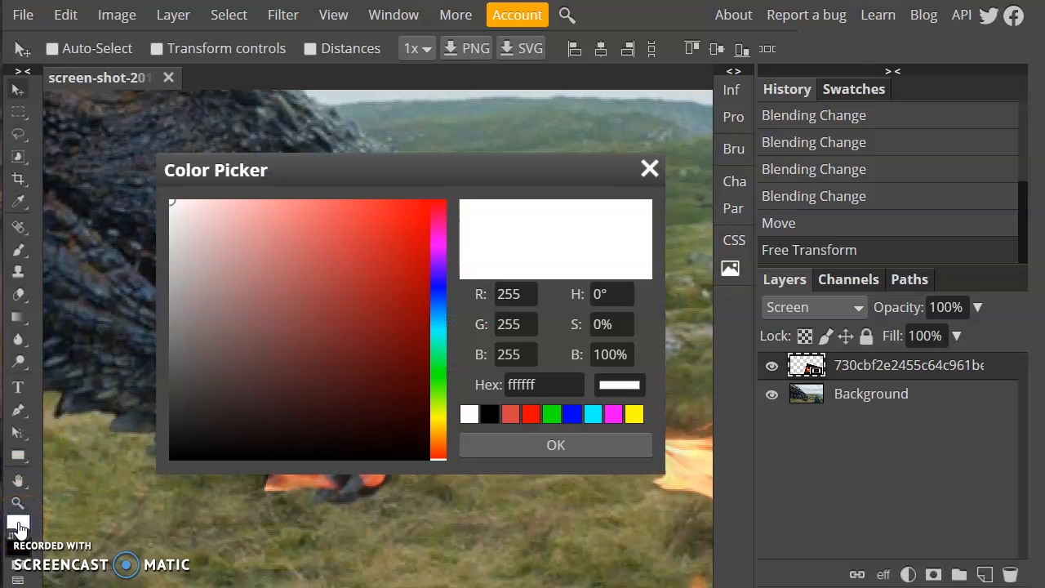
left_click(410, 229)
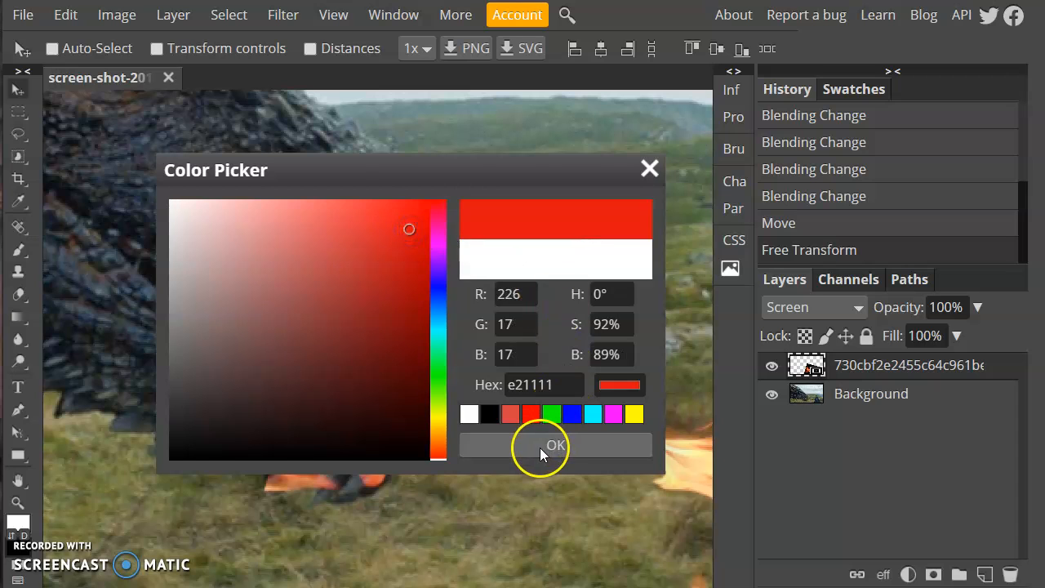
left_click(540, 446)
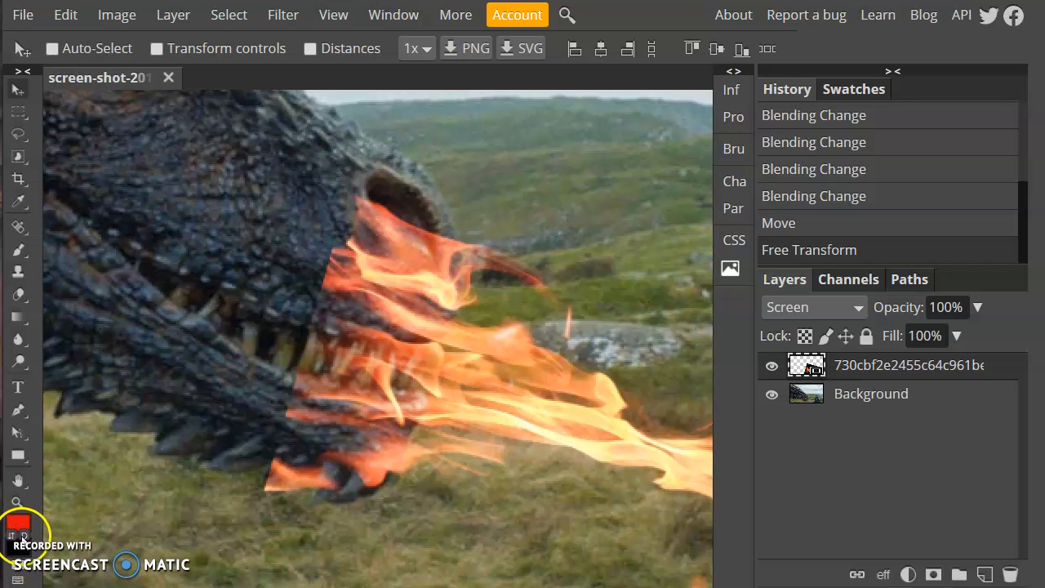
Reset the painting colours to black and white and select the Brush tool.
left_click(23, 536)
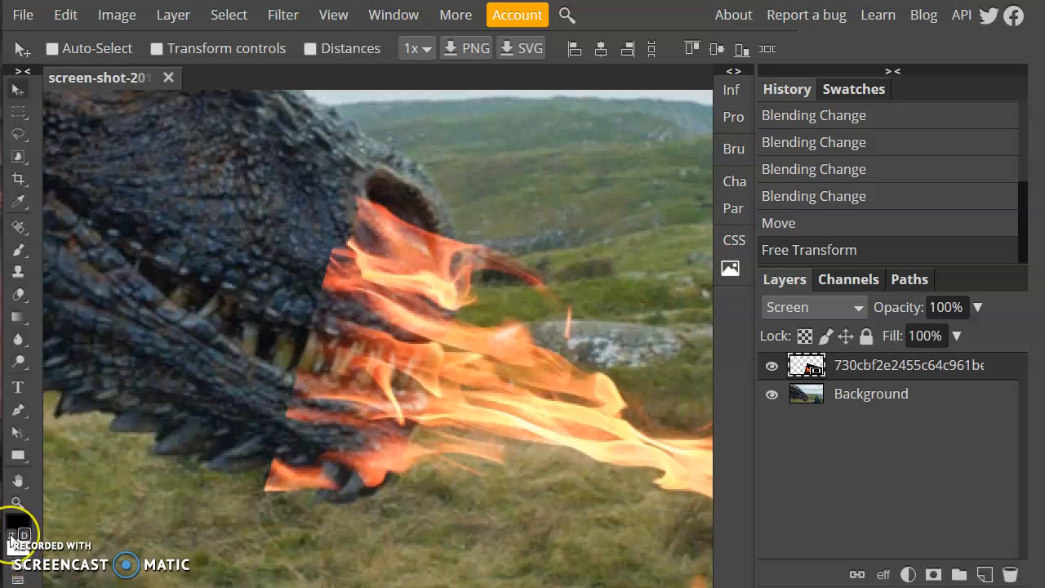
left_click(12, 536)
left_click(11, 536)
left_click(11, 535)
left_click(12, 536)
left_click(12, 536)
left_click(12, 536)
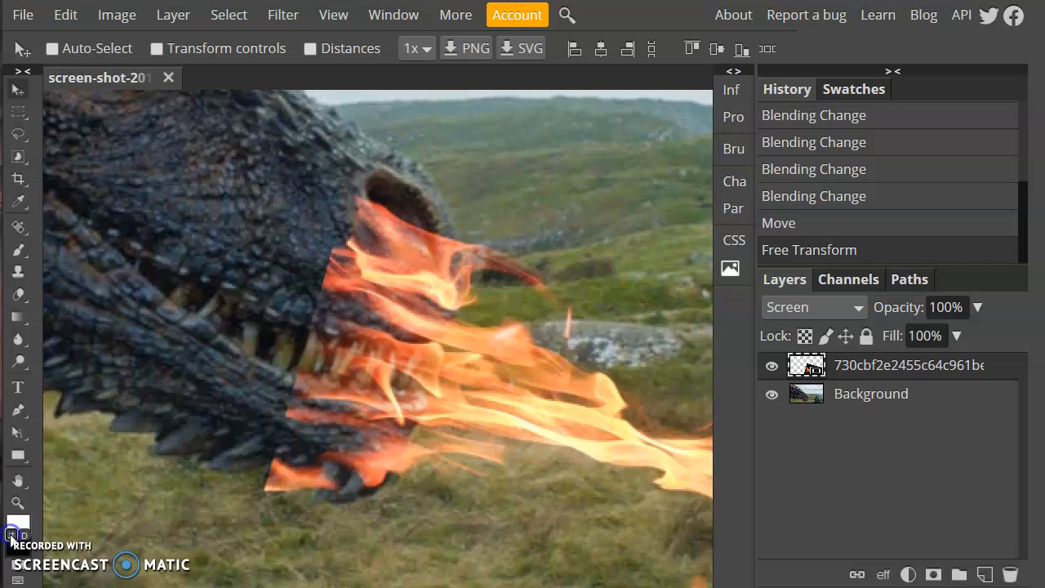
left_click(11, 535)
left_click(20, 250)
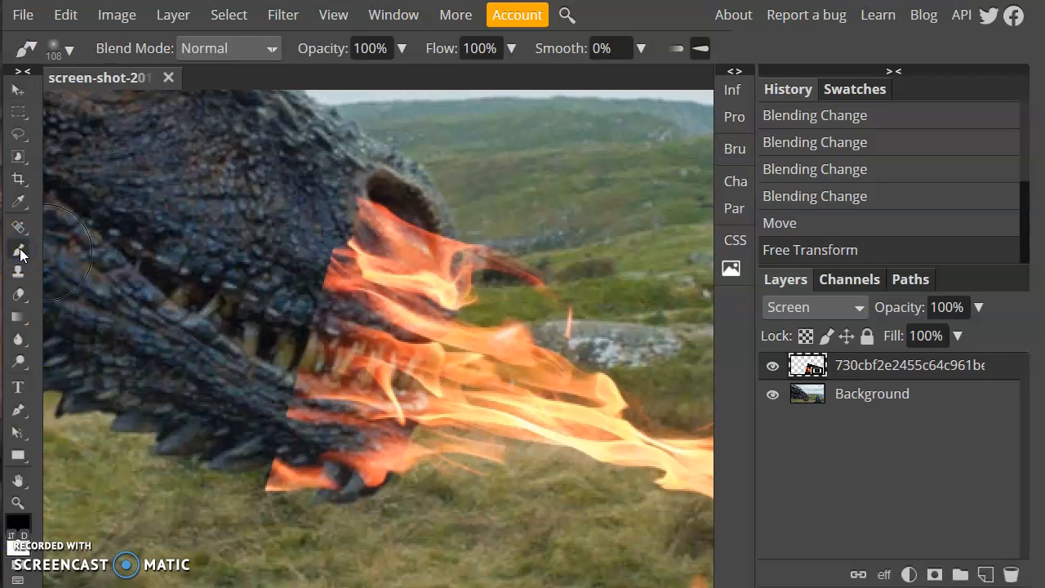
Set the brush to the soft round preset, 113 px wide with 0% hardness.
left_click(67, 49)
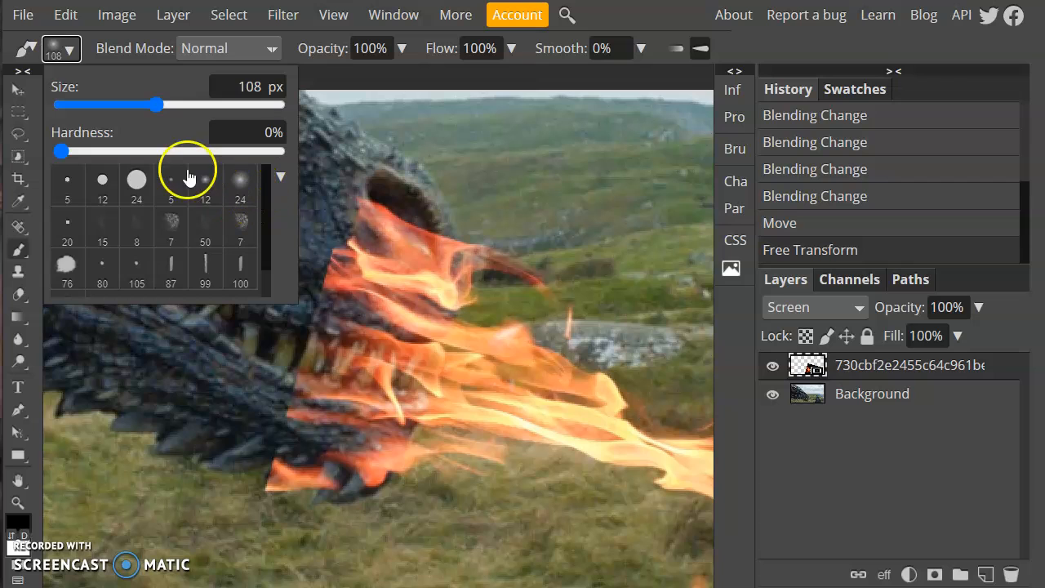
left_click(139, 185)
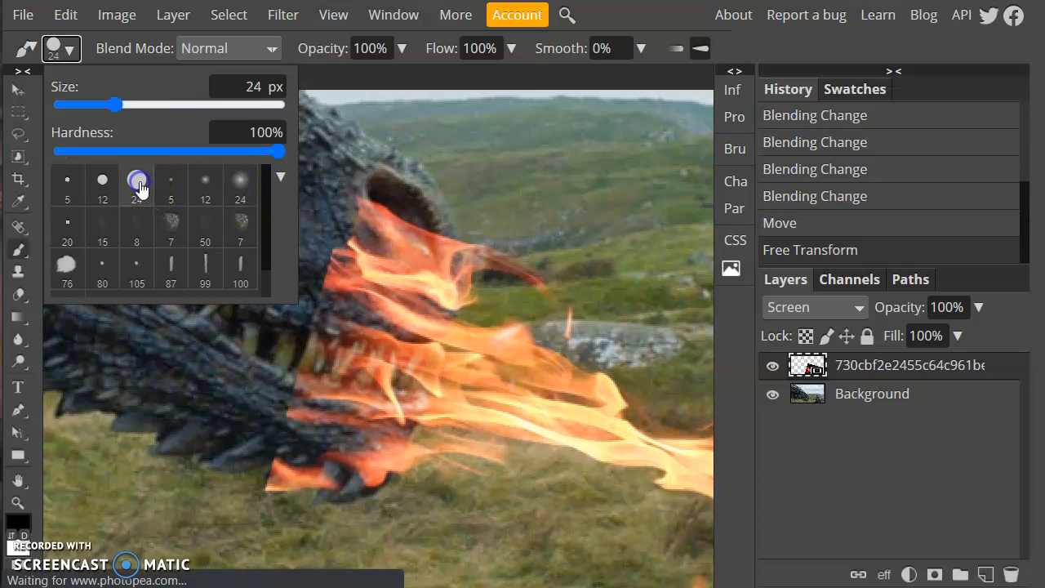
left_click(239, 184)
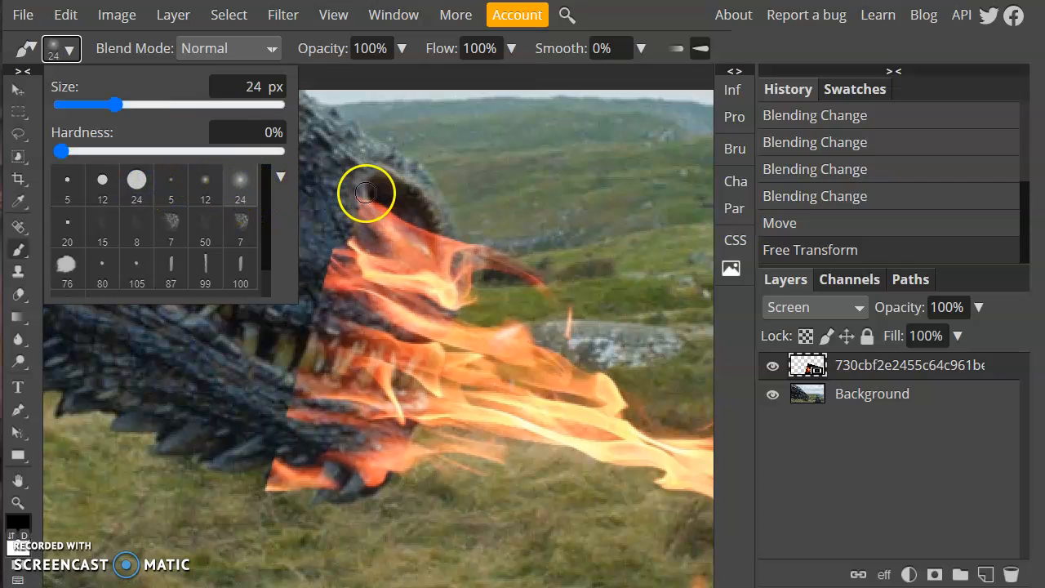
left_click_drag(132, 109, 159, 106)
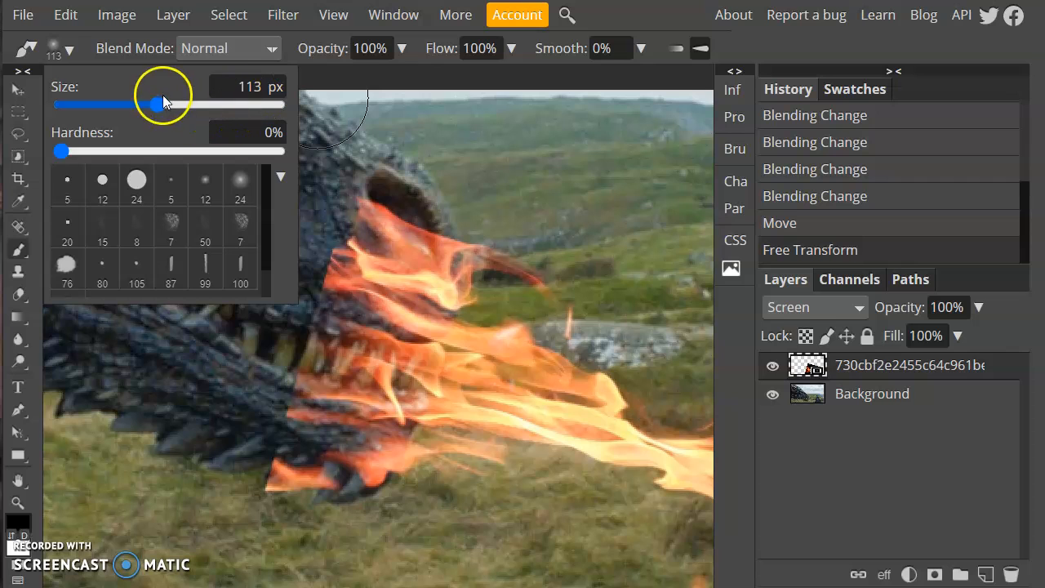
left_click(620, 17)
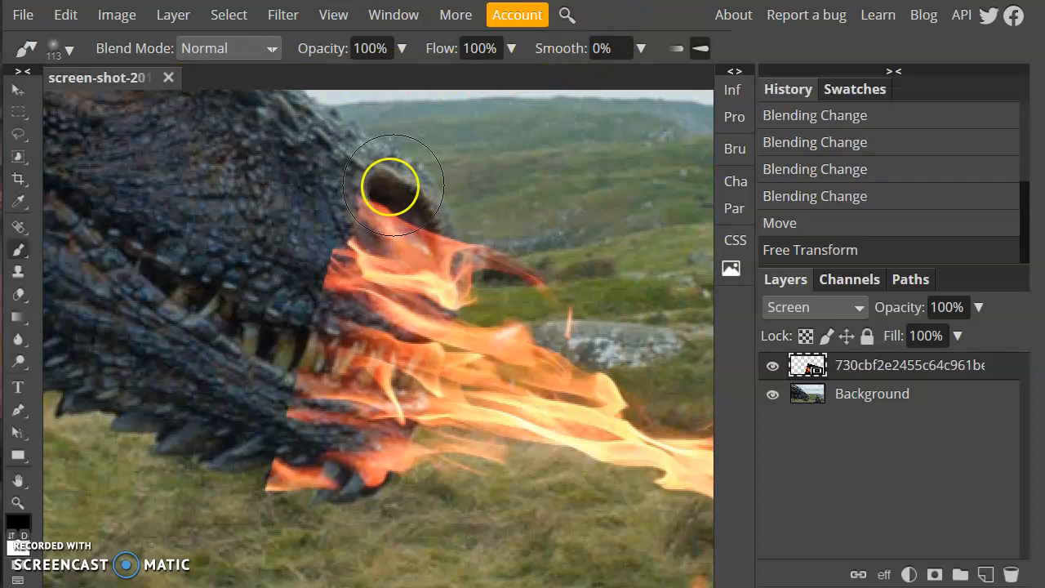
Rasterize the fire layer and paint black over the flame around the dragon's nostril.
right_click(241, 205)
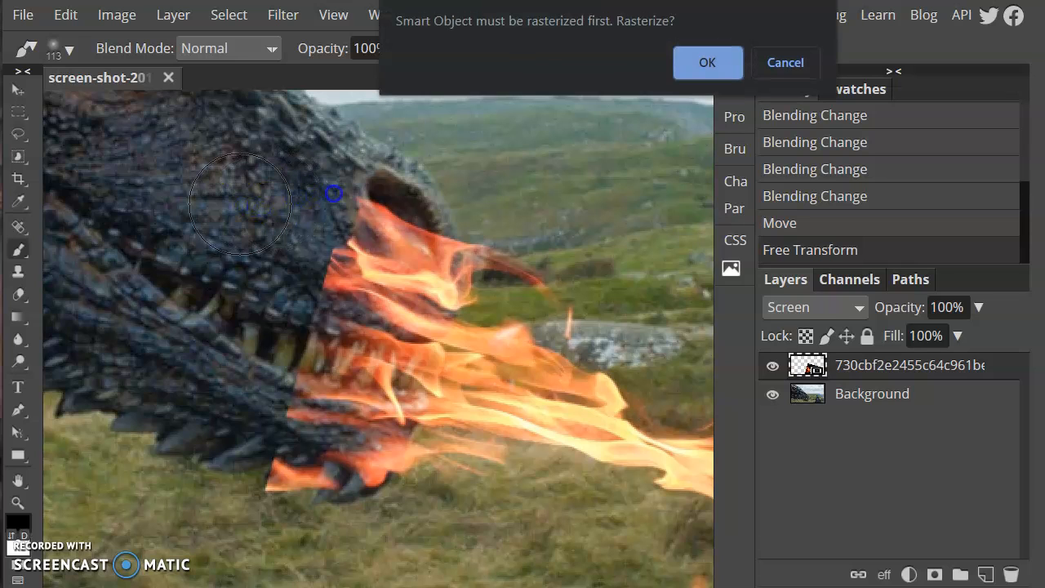
left_click(707, 63)
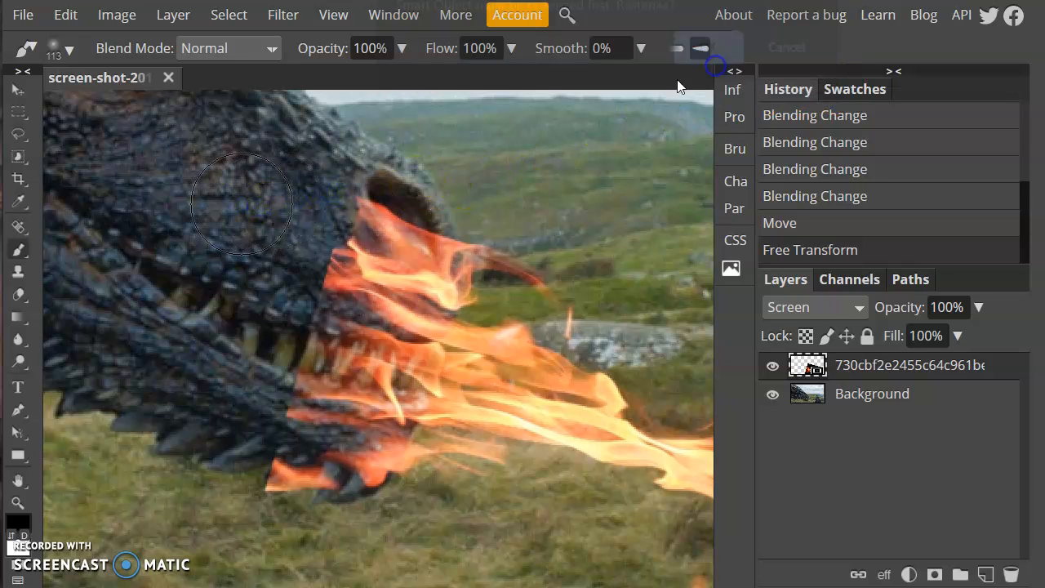
mouse_move(371, 229)
left_mouse_down()
mouse_move(380, 177)
mouse_move(331, 203)
left_mouse_up()
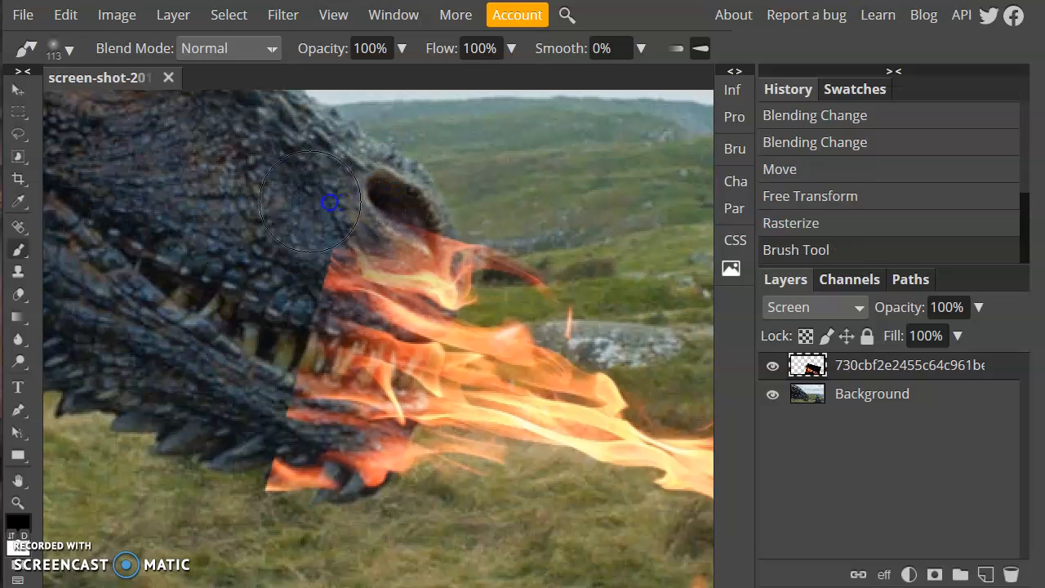
mouse_move(269, 218)
left_mouse_down()
mouse_move(346, 198)
mouse_move(284, 247)
mouse_move(378, 217)
mouse_move(443, 216)
mouse_move(392, 229)
mouse_move(456, 224)
mouse_move(343, 246)
left_mouse_up()
mouse_move(345, 230)
left_mouse_down()
mouse_move(357, 229)
mouse_move(296, 266)
left_mouse_up()
Paint out remaining flame over the snout, jaw and mouth, then fit the image in view.
left_click_drag(279, 327, 273, 359)
left_click_drag(228, 391, 268, 465)
left_click_drag(268, 466, 324, 531)
left_click_drag(282, 443, 356, 449)
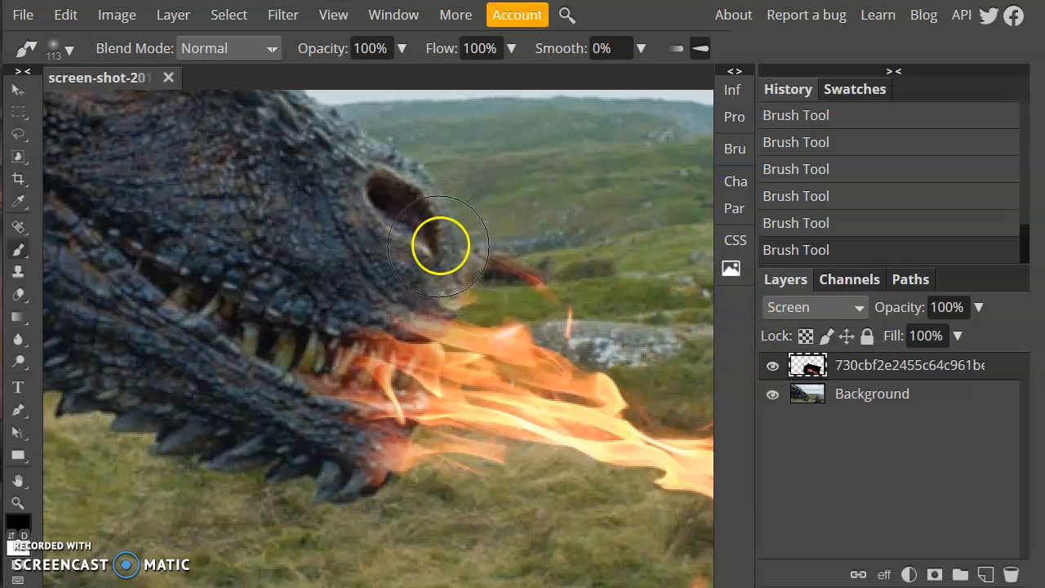
left_click_drag(441, 246, 451, 247)
left_click(503, 243)
left_click_drag(369, 266, 354, 271)
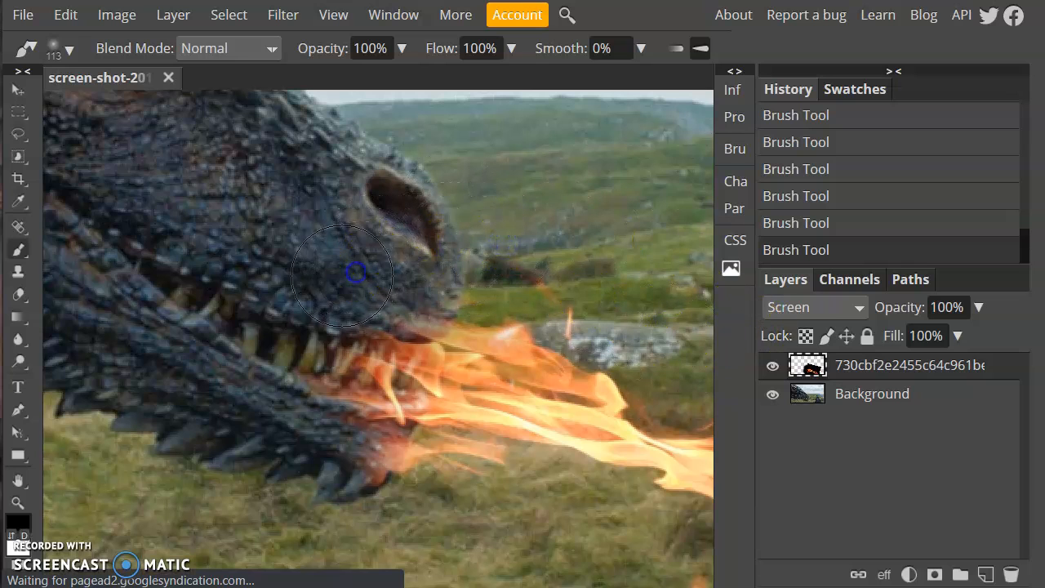
mouse_move(310, 455)
left_mouse_down()
mouse_move(330, 472)
mouse_move(395, 475)
left_mouse_up()
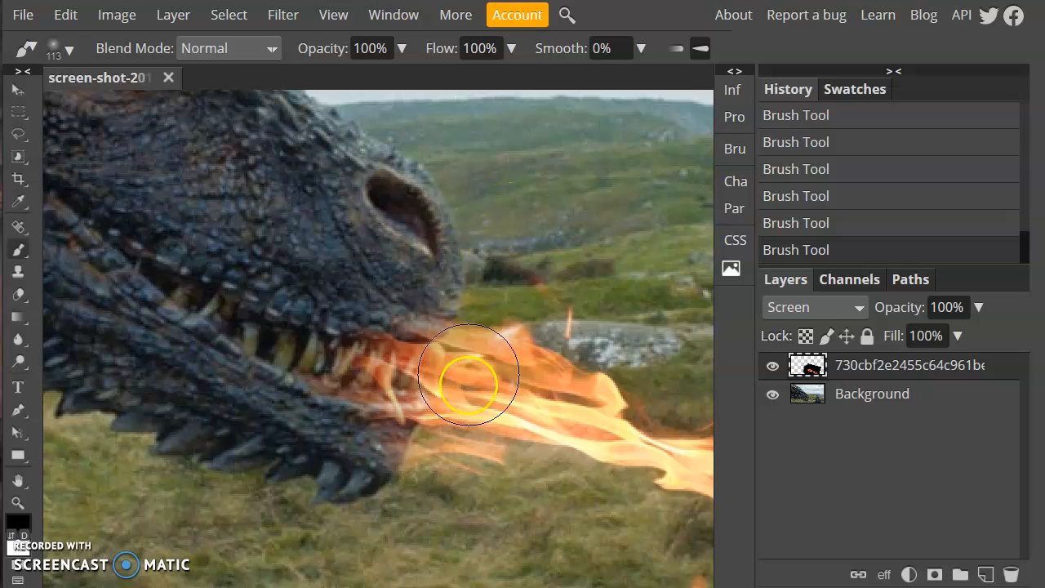
left_click_drag(361, 499, 382, 497)
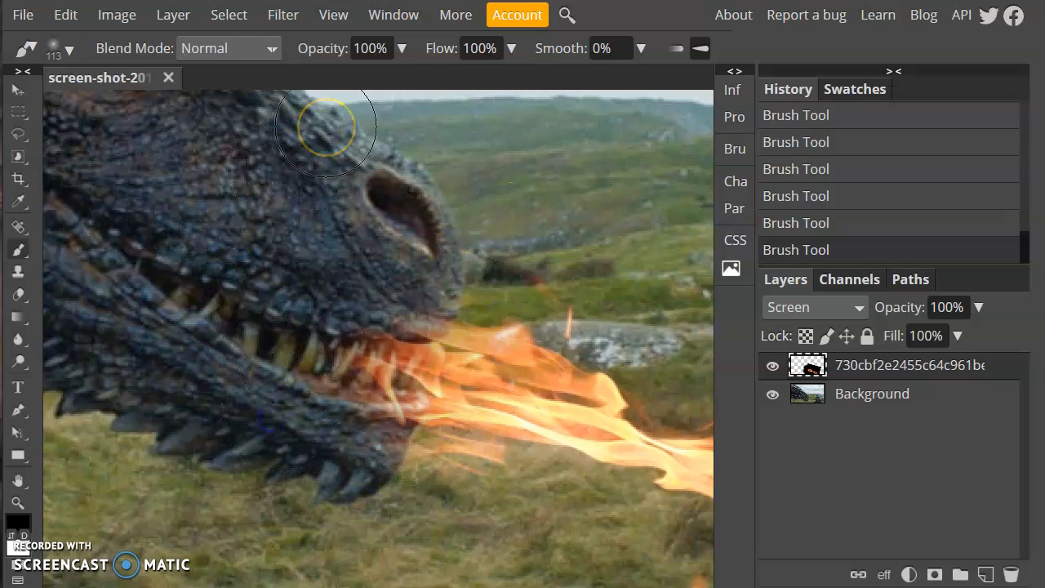
mouse_move(412, 293)
left_mouse_down()
mouse_move(436, 310)
mouse_move(466, 305)
left_mouse_up()
key("ctrl+0")
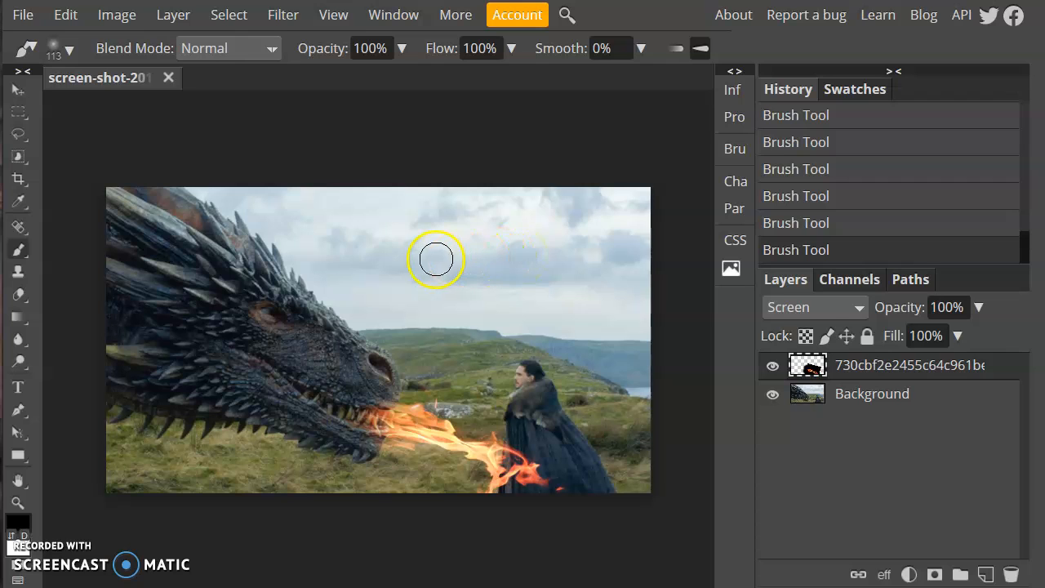
Save the dragon-and-fire composite as a PSD from the File menu.
left_click(20, 16)
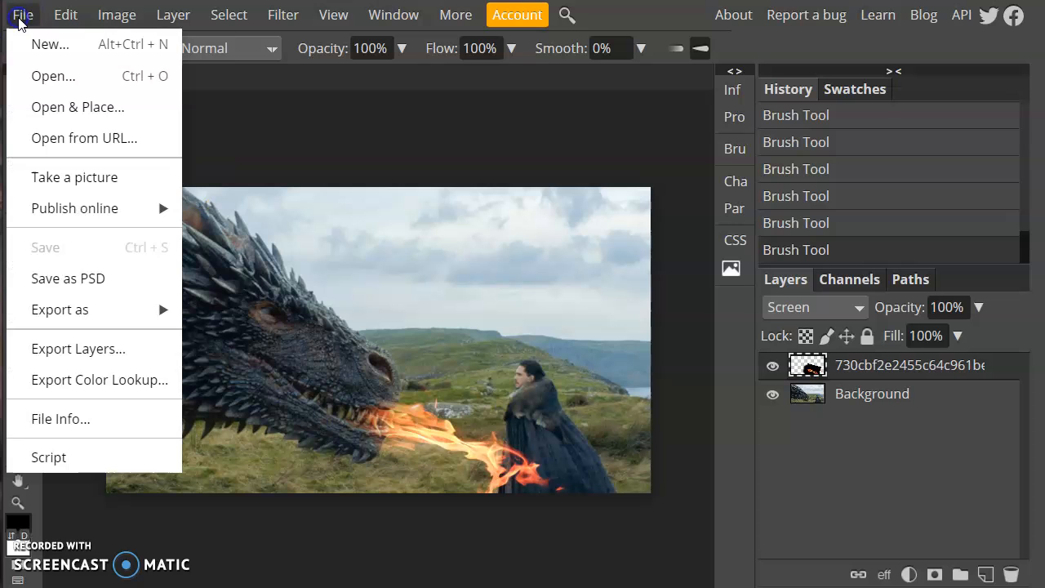
left_click(82, 278)
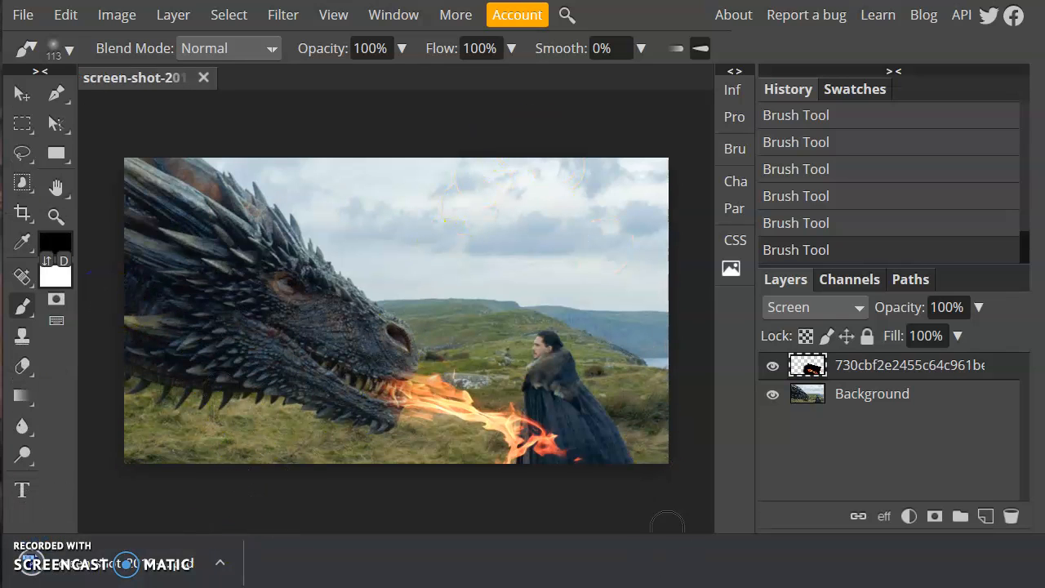
Open File Explorer beside the editor and show the Downloads folder.
key("super+e")
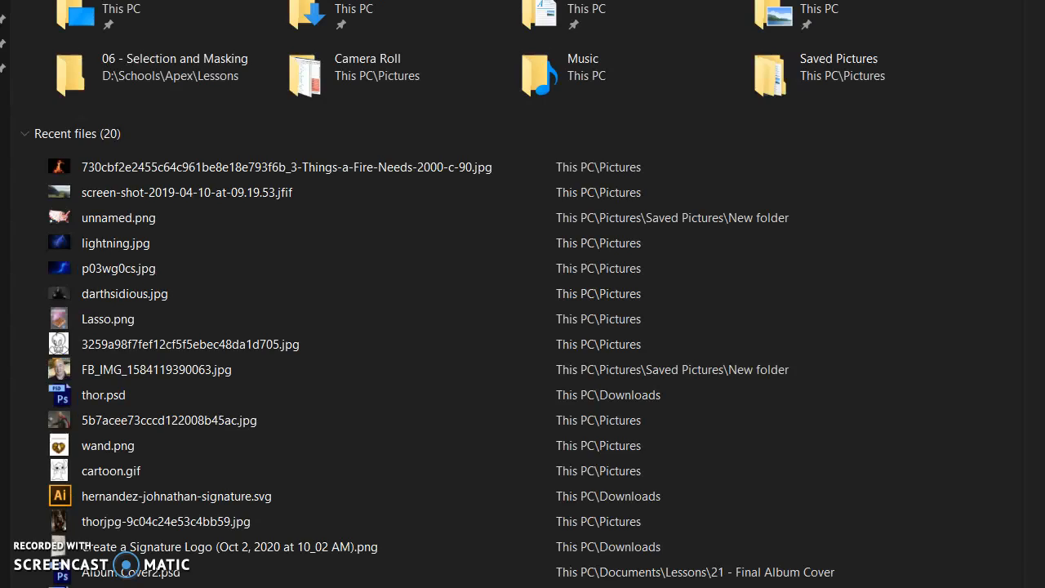
key("super+Down")
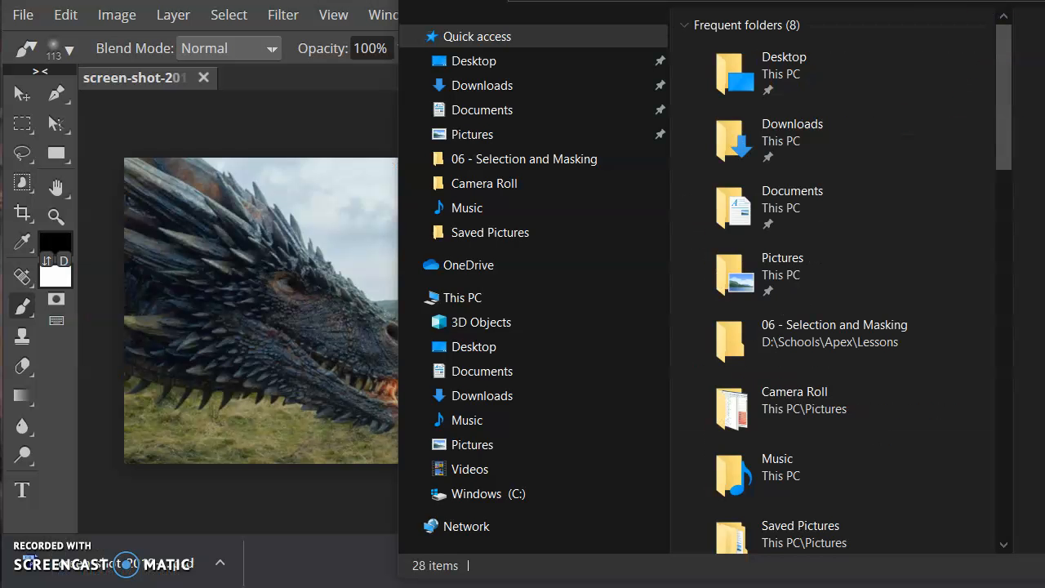
left_click_drag(653, 0, 348, 0)
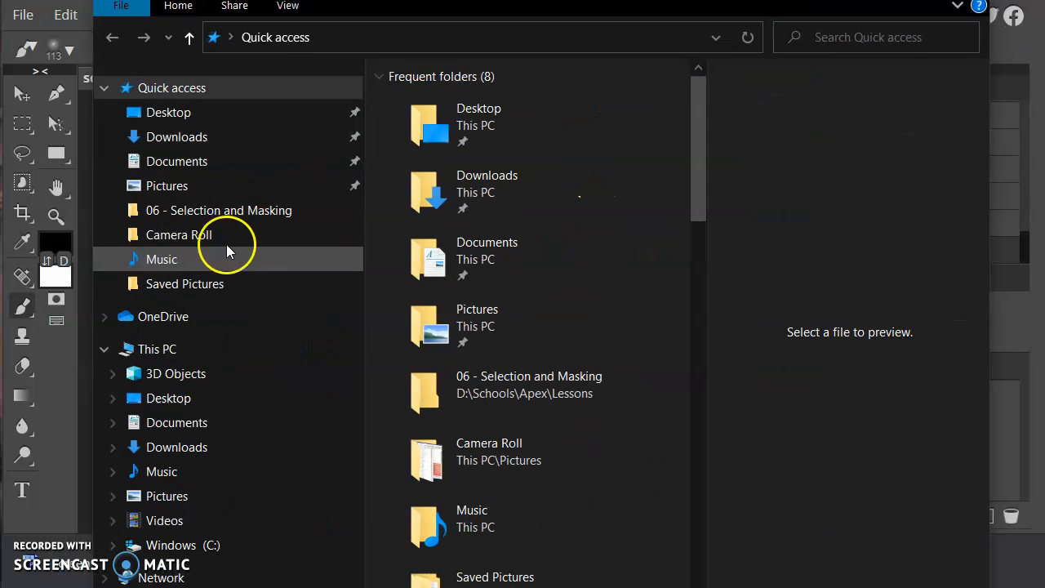
left_click(155, 446)
Rename screen-shot-2019-04-10-at-09.psd to the student's name followed by -Fire.
left_click(458, 134)
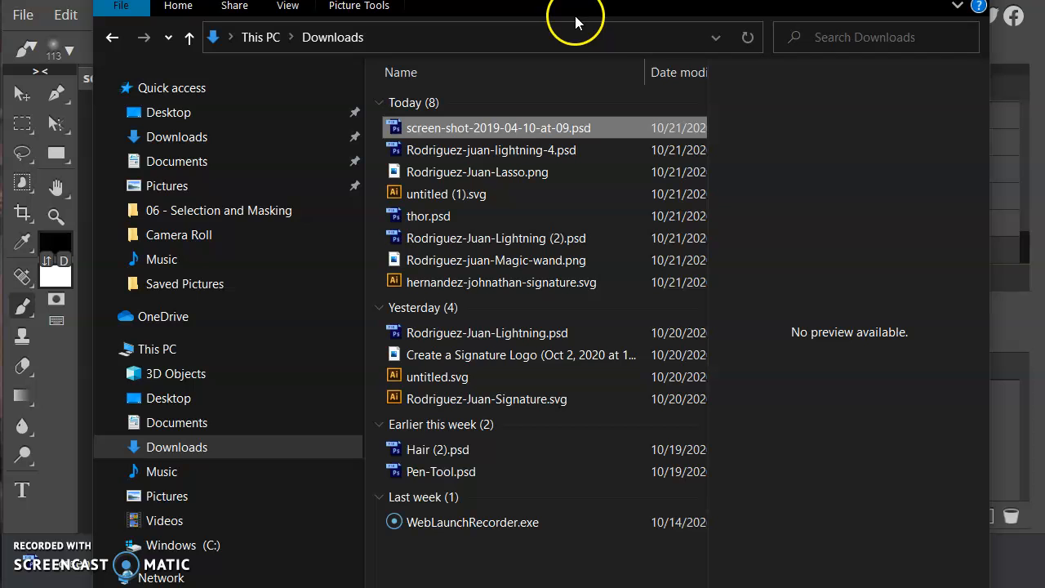
left_click_drag(634, 0, 560, 35)
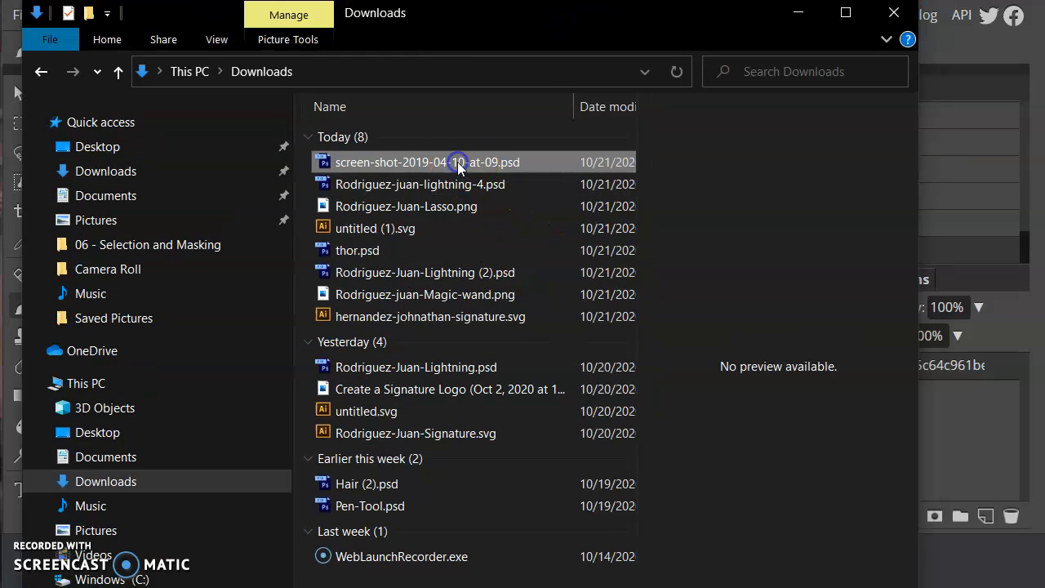
left_click(458, 164)
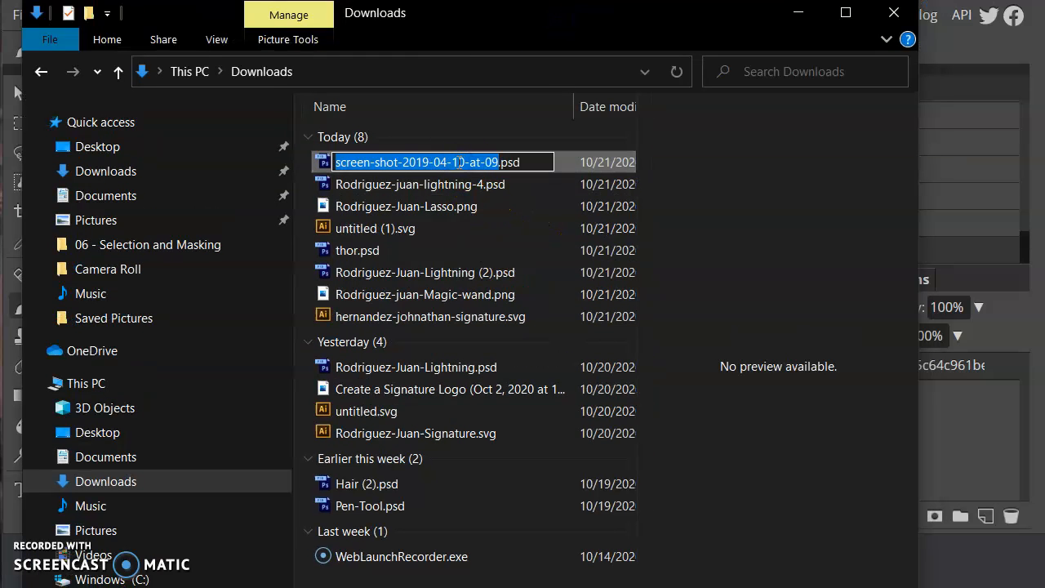
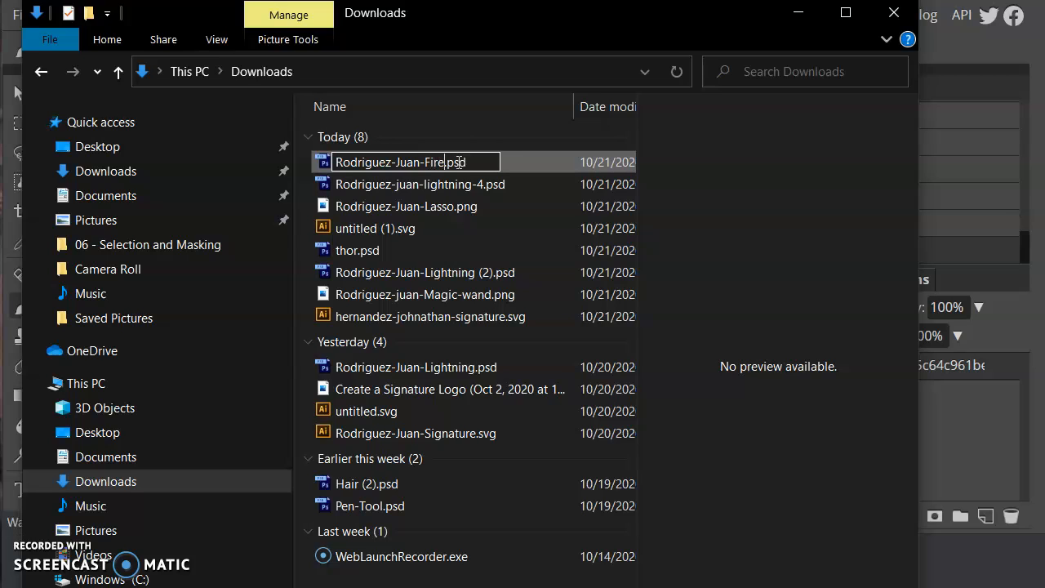
key("Return")
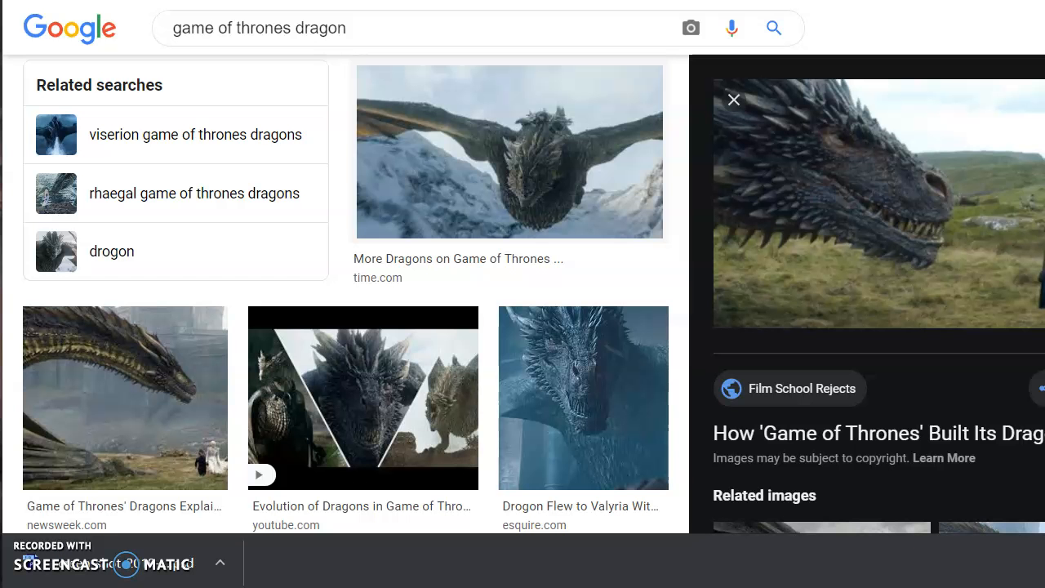
Switch to another Google account and go to Google Classroom from the apps launcher.
left_click(1044, 27)
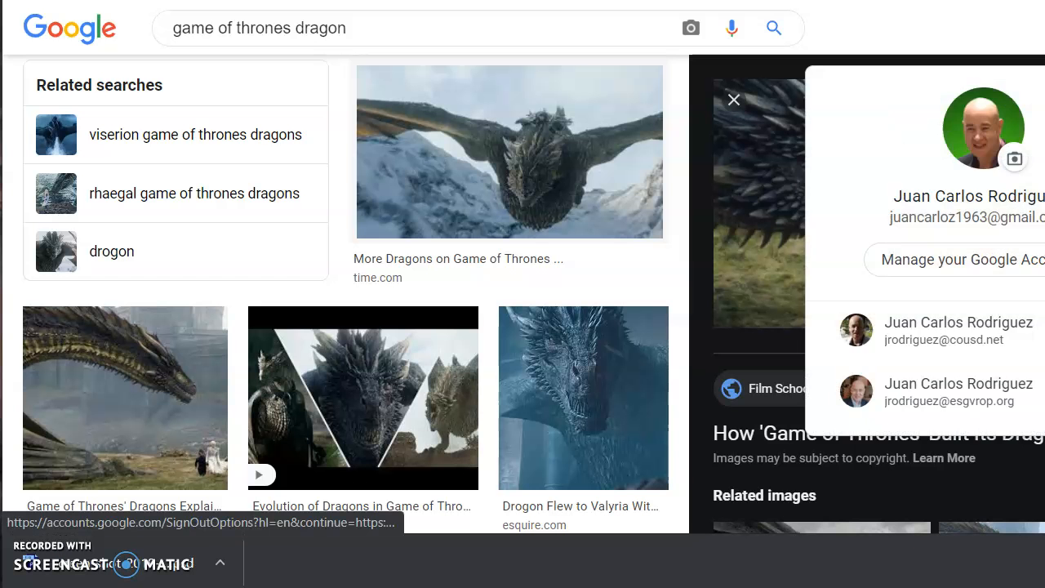
left_click(940, 337)
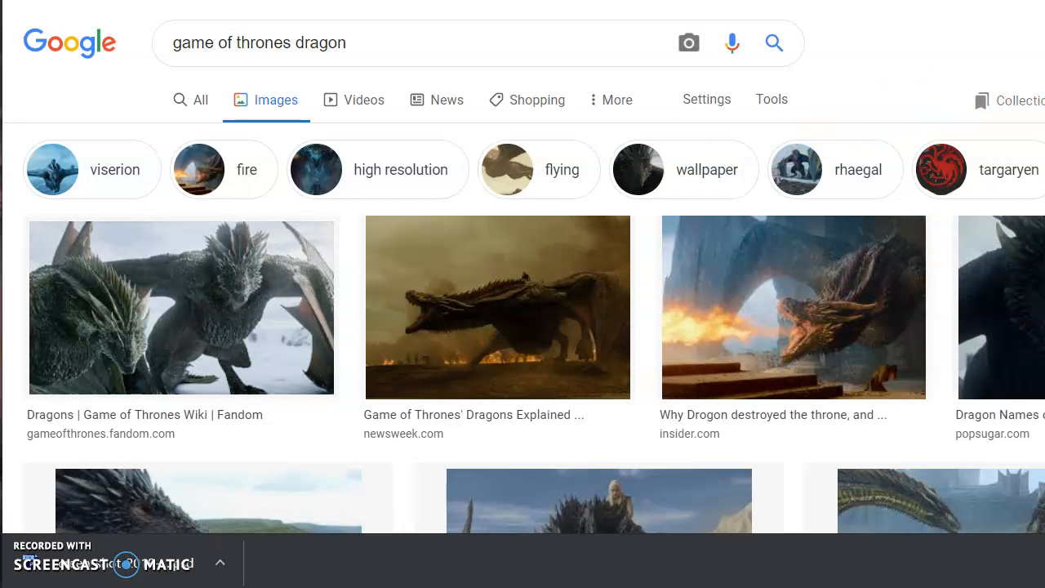
left_click(1044, 43)
left_click(1044, 306)
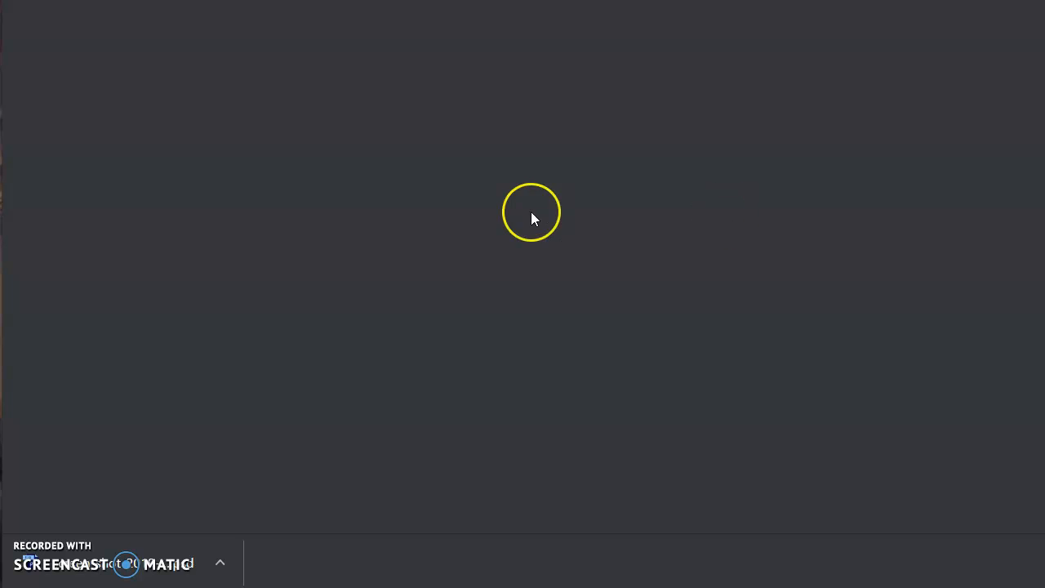